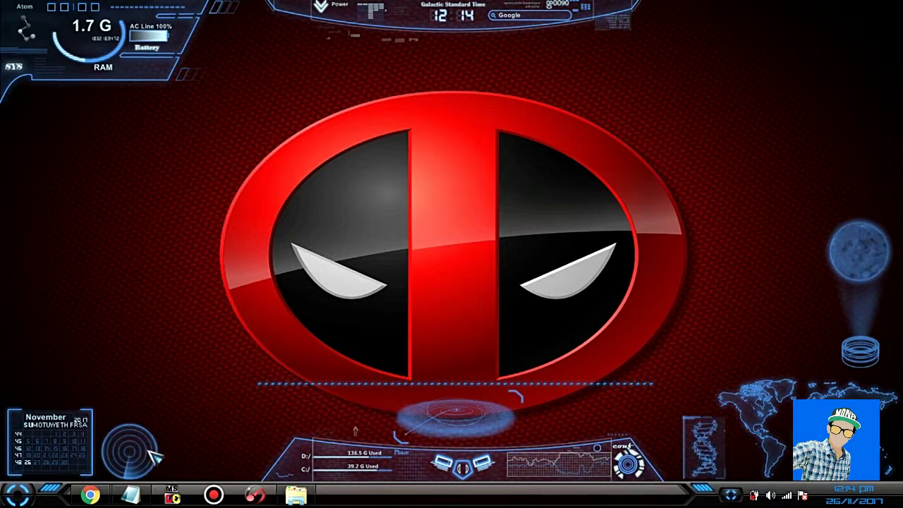
- Reposition the games.vbs Notepad window, then minimize it to clear the desktop
left_click(146, 496)
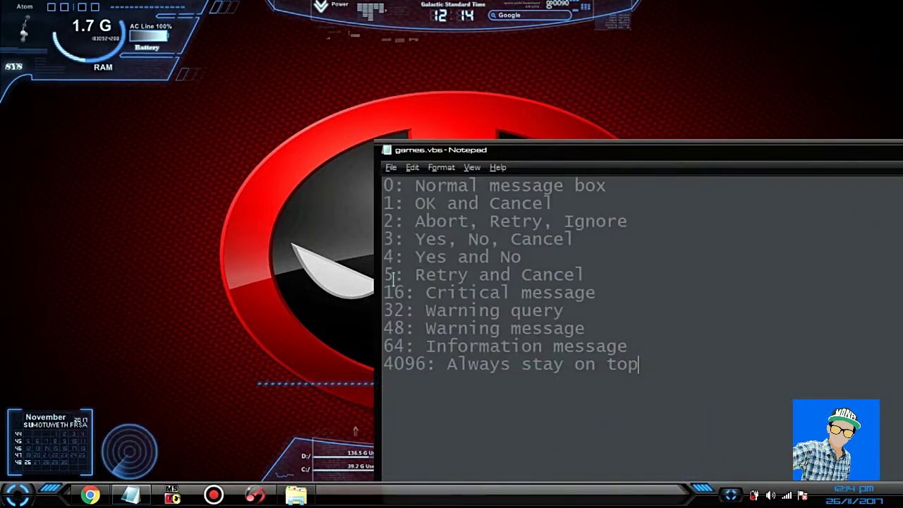
left_click_drag(456, 150, 375, 99)
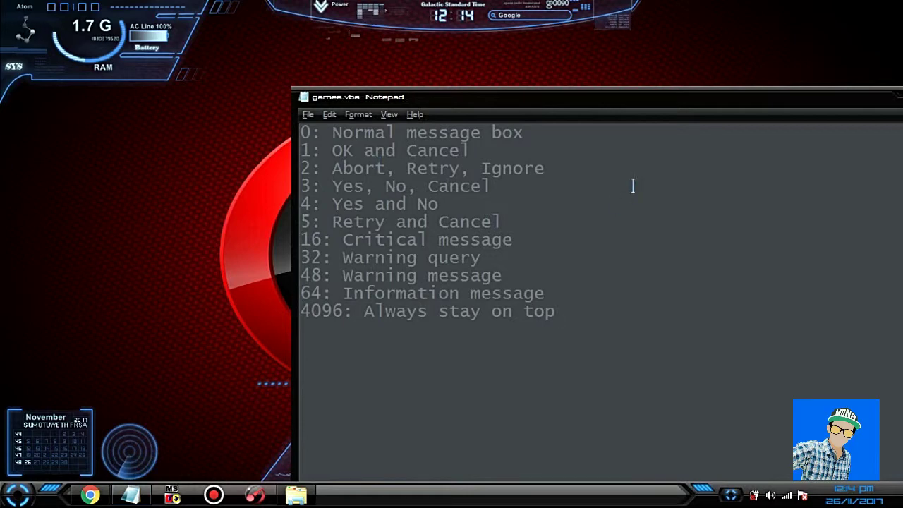
left_click(201, 210)
left_click(626, 84)
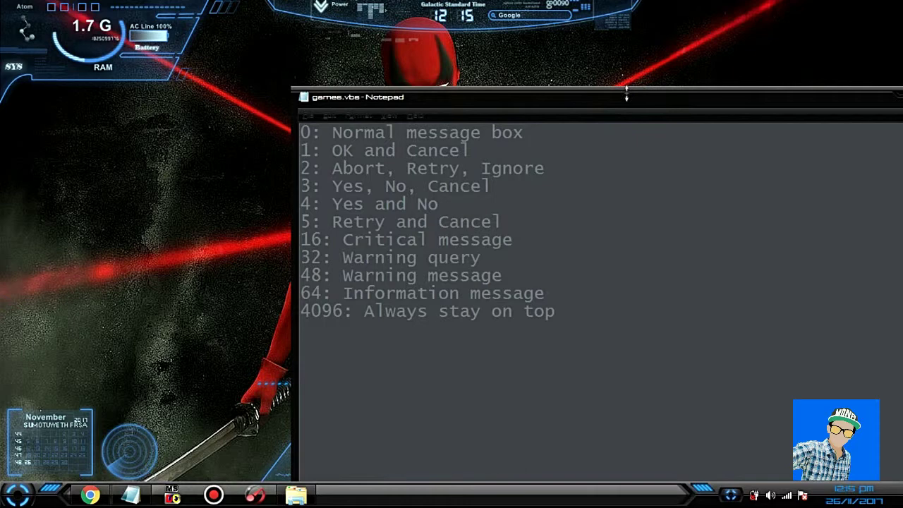
key("super+Down")
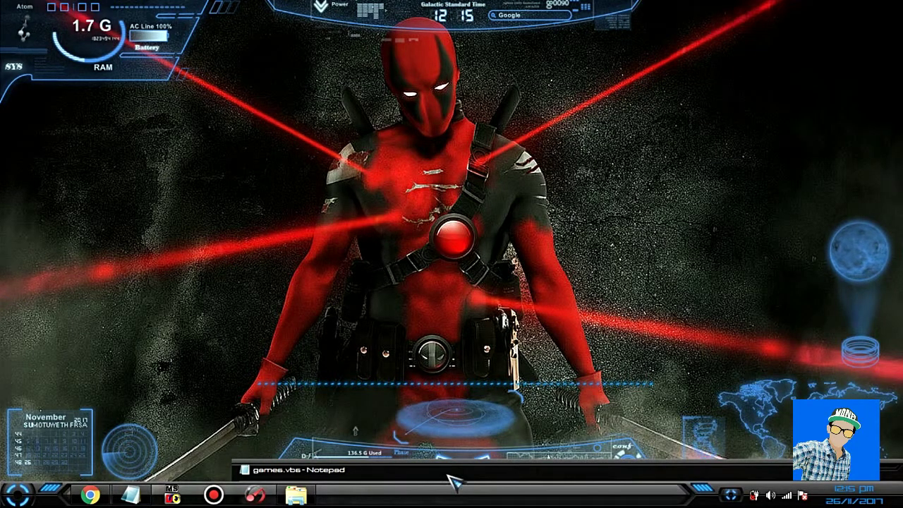
- Replace the whole code list with X=MsgBox("YOUR PC IS HACKED!",0+16,"ERROR!")
left_click(455, 473)
key("ctrl+a")
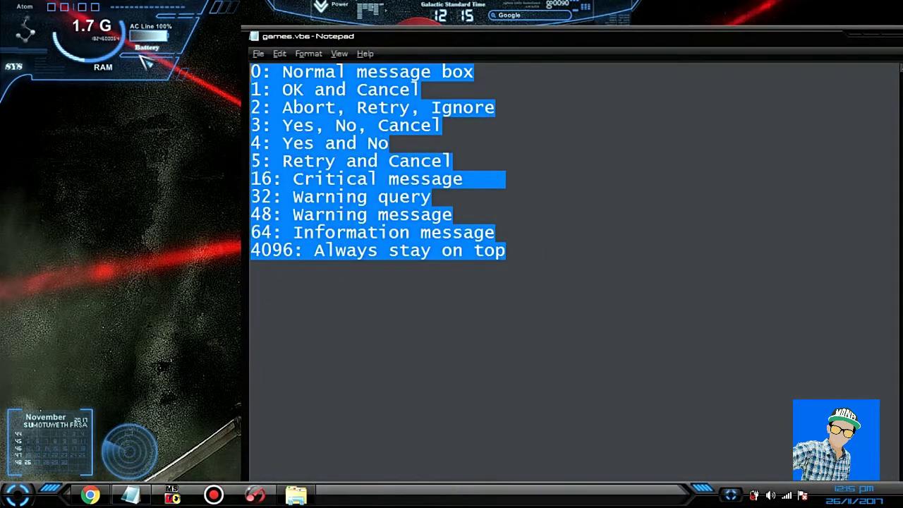
type("X")
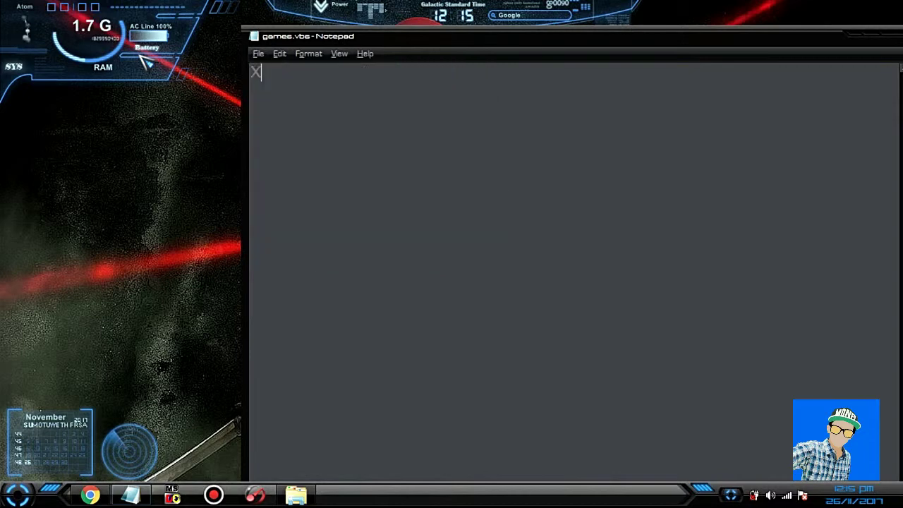
type("=Ms")
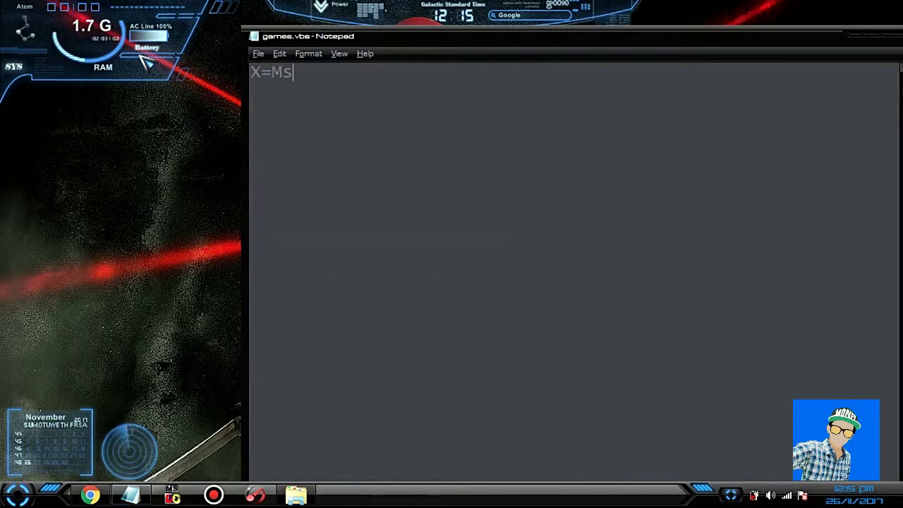
type("gBo")
key("BackSpace")
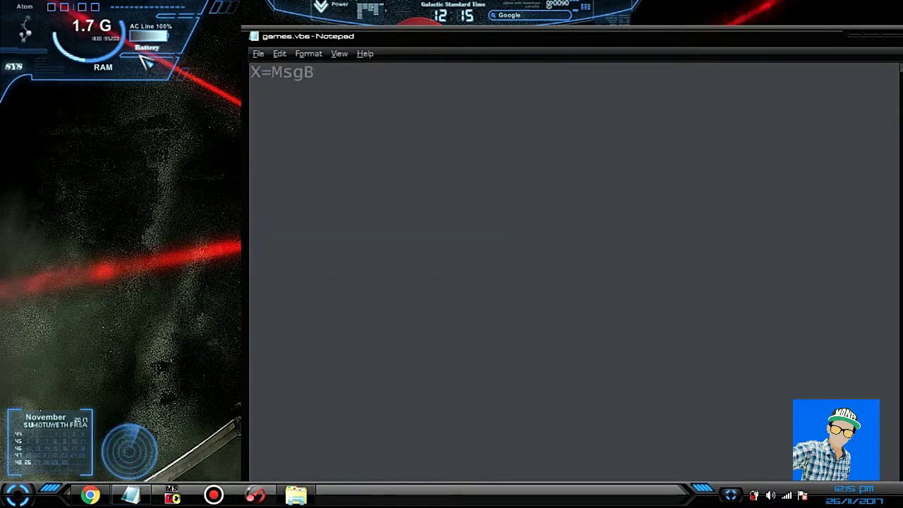
type("ox(")
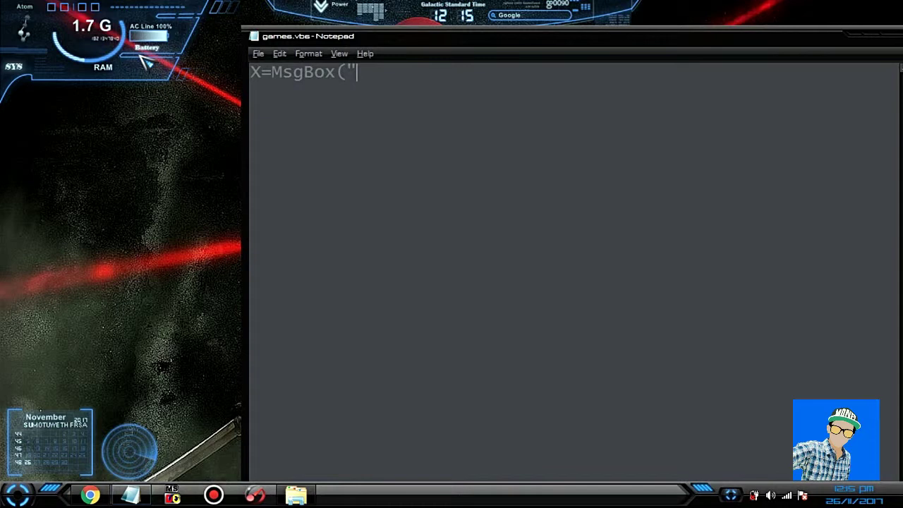
type("OUR PC IS HAK")
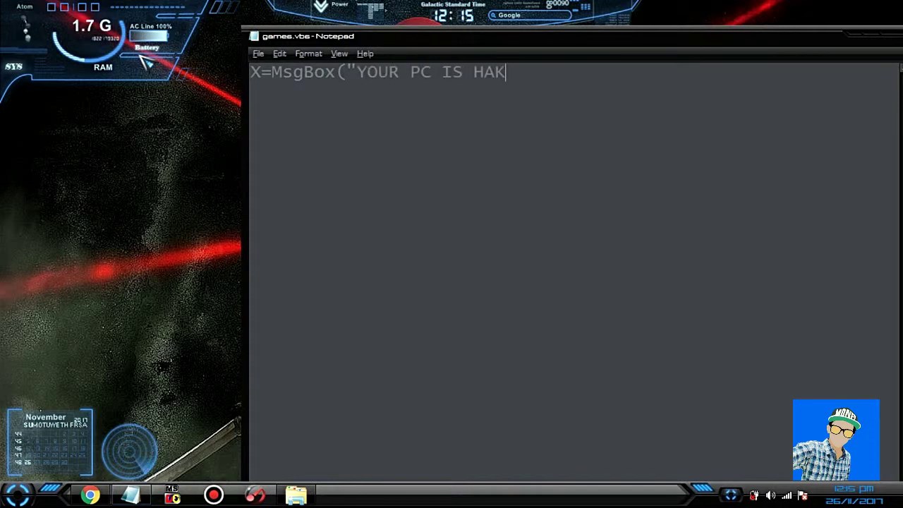
key("BackSpace")
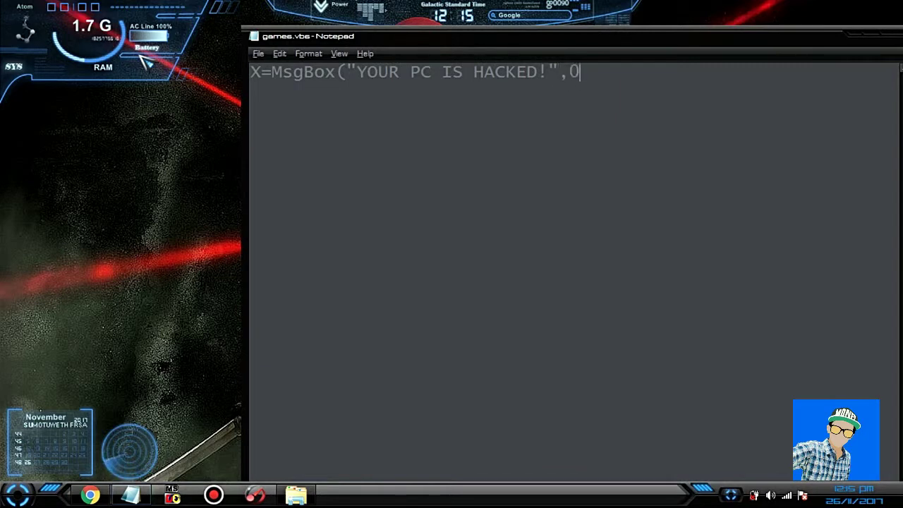
type("16,\"E")
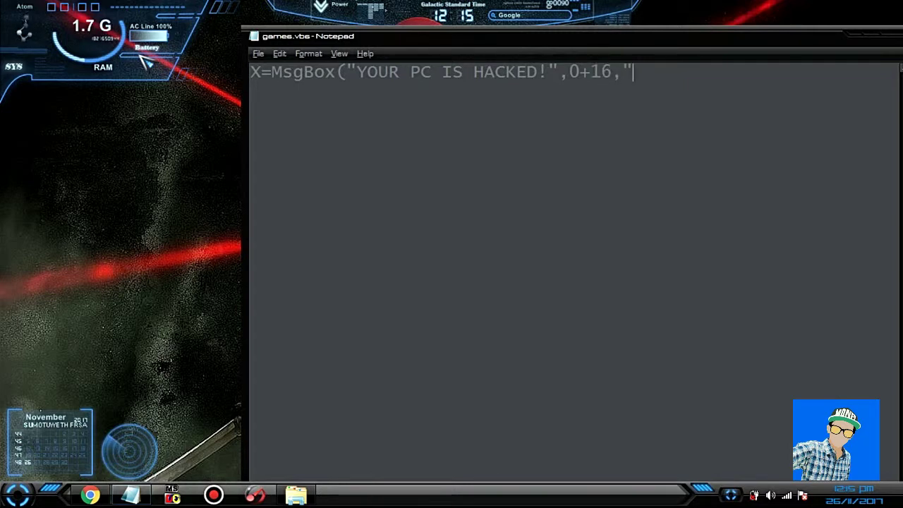
type("RRO")
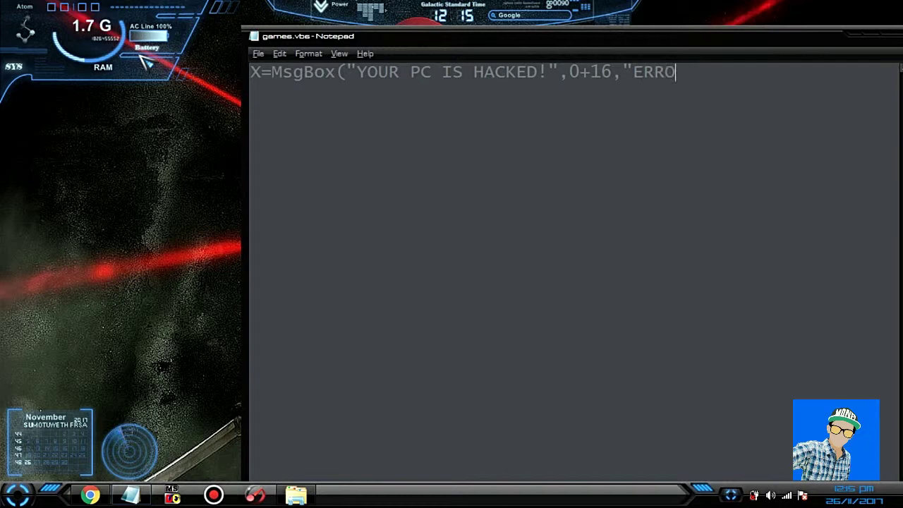
type("R!")
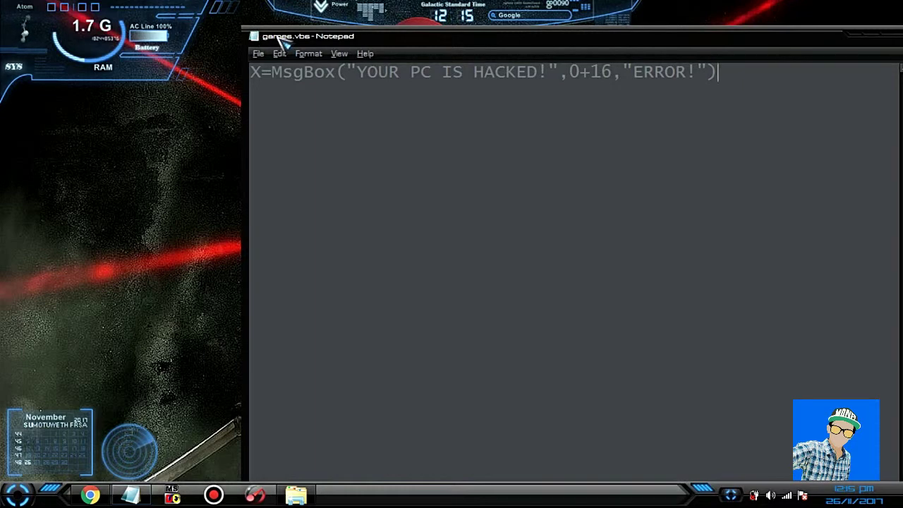
- Save the script under the new file name gaming.vbs
left_click(259, 53)
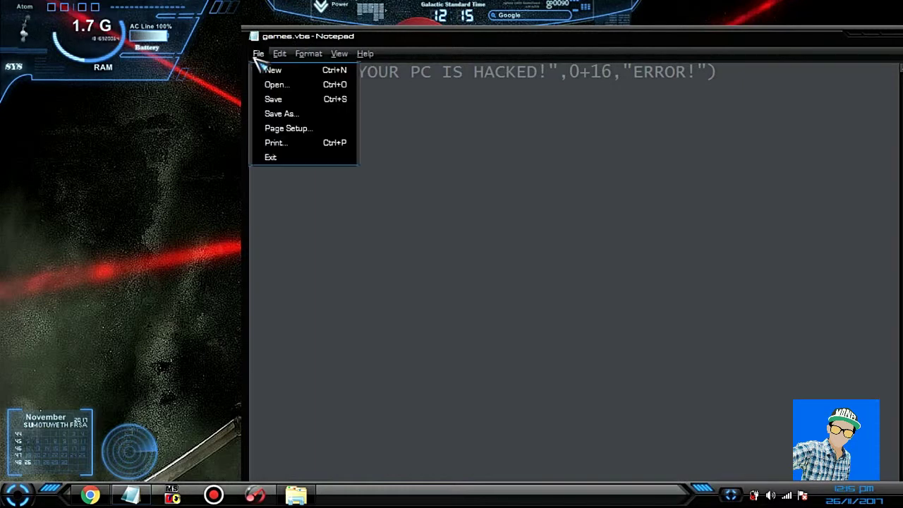
left_click(283, 113)
type("ga")
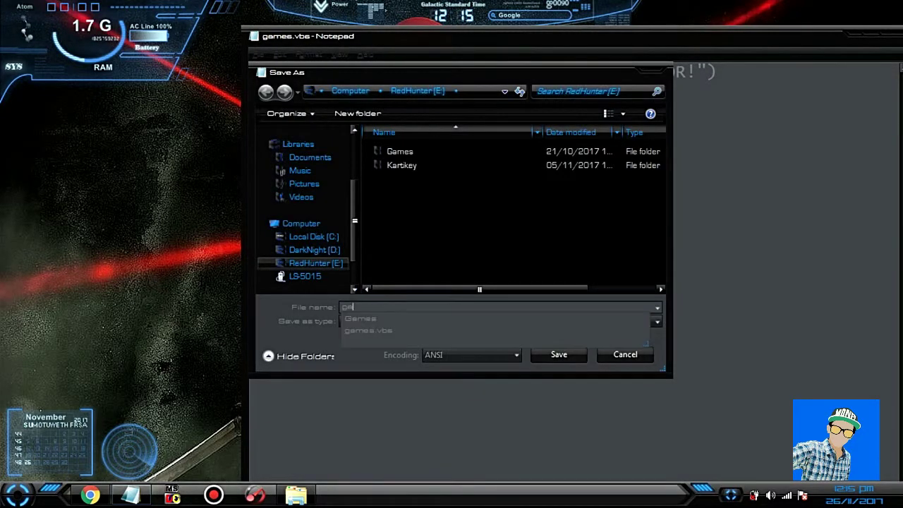
type("ming.vbs")
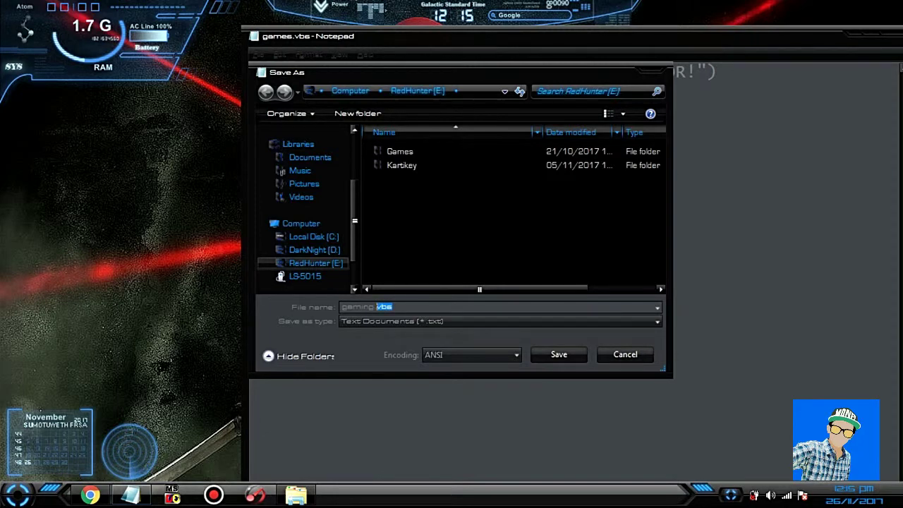
key("Return")
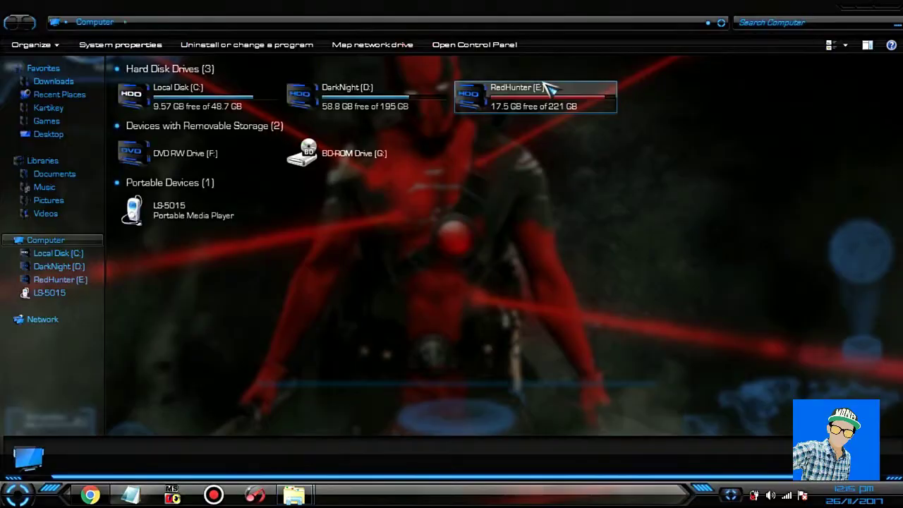
- Delete the old games.vbs script from the RedHunter (E:) drive
double_click(540, 88)
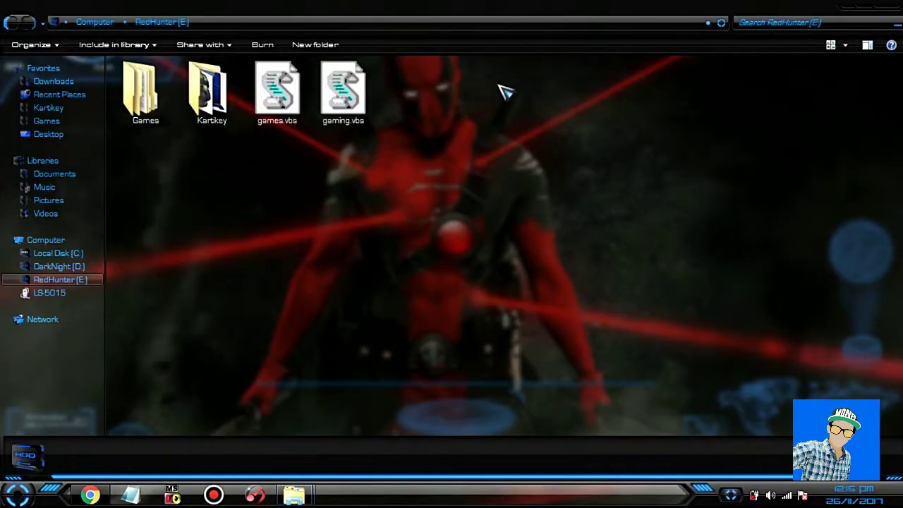
left_click(345, 88)
left_click(302, 102)
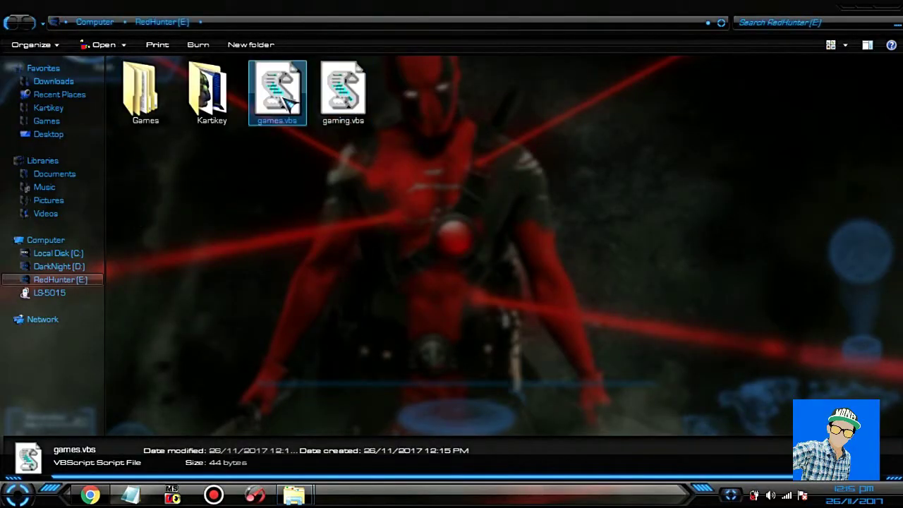
key("Delete")
key("Return")
- Run gaming.vbs, dismiss the YOUR PC IS HACKED! message, and return to Notepad
left_click(305, 91)
double_click(306, 90)
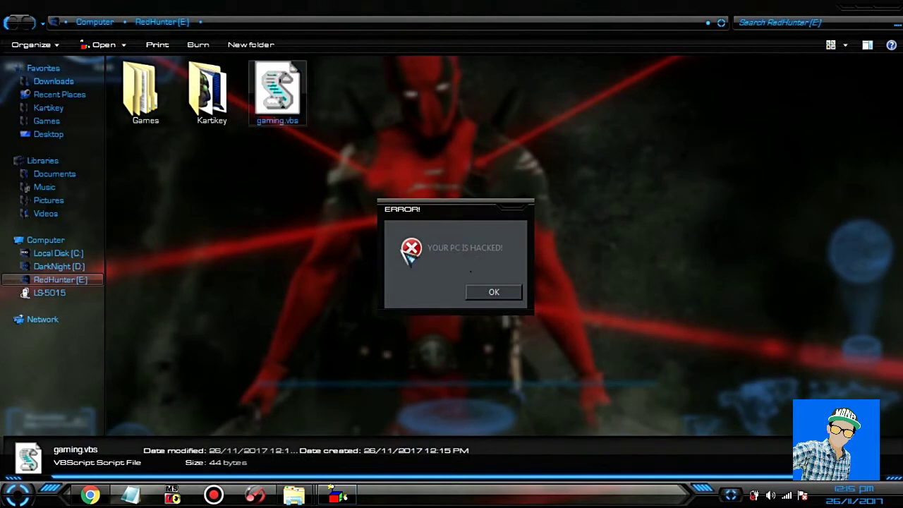
left_click(497, 291)
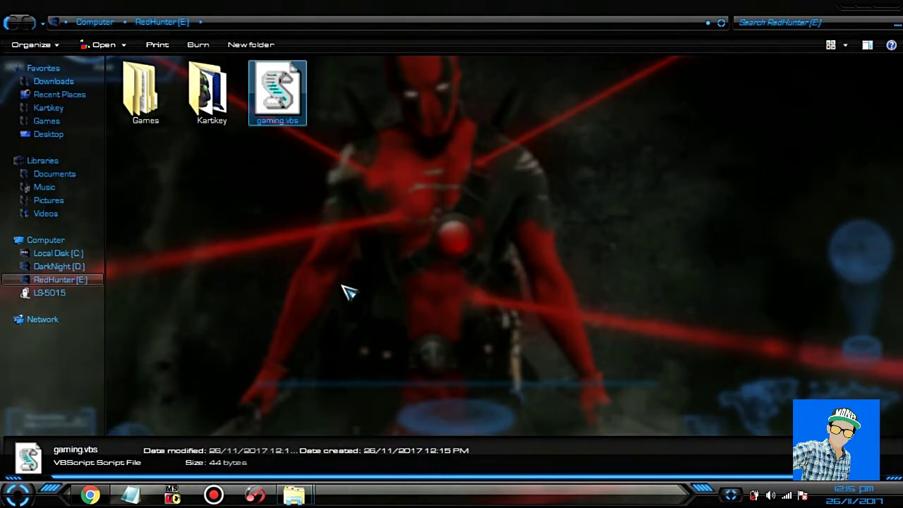
left_click(130, 496)
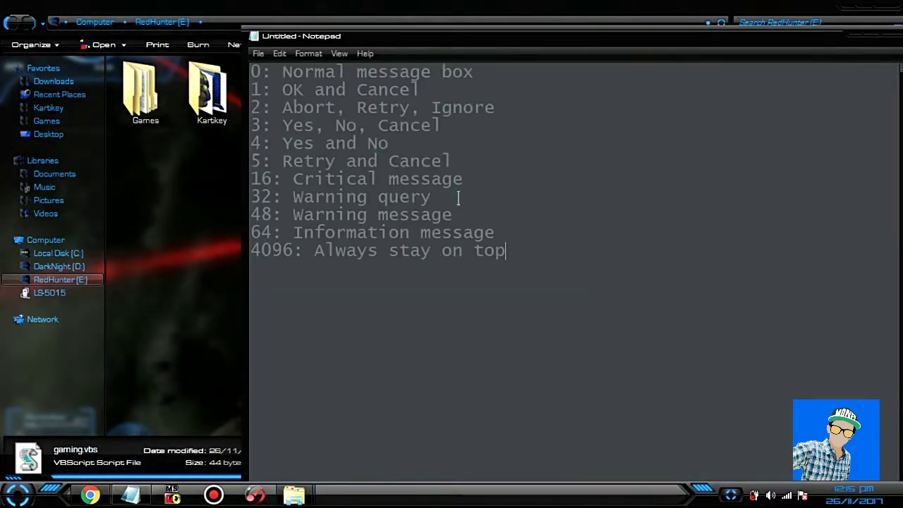
- Open gaming.vbs for editing and arrange it beside the message-box code list
left_click_drag(460, 50, 517, 143)
right_click(280, 98)
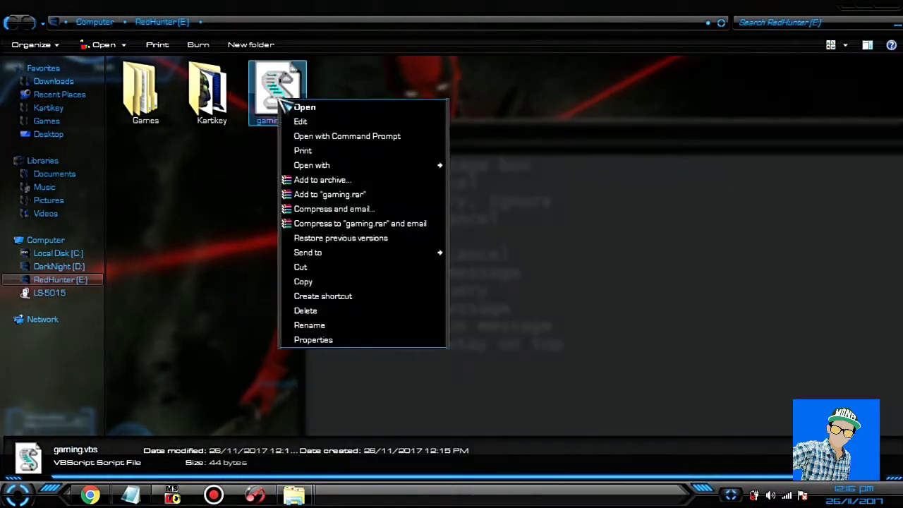
left_click(319, 123)
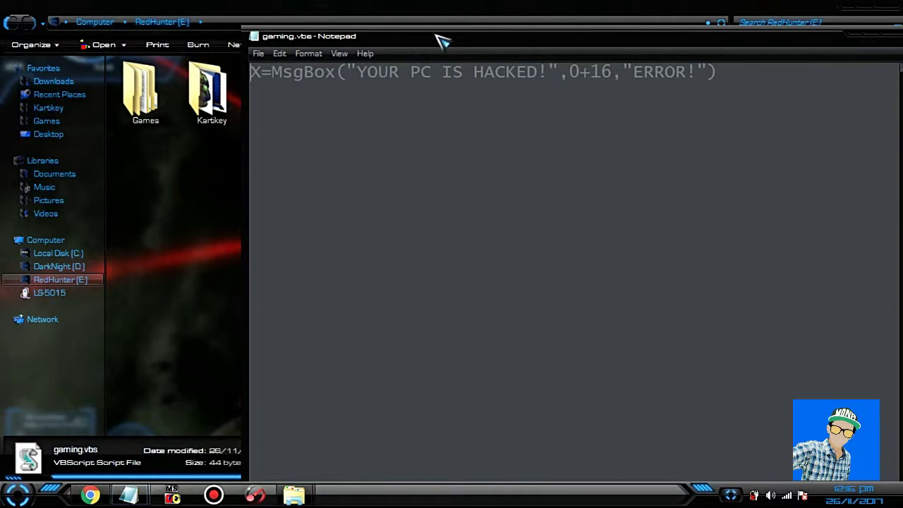
left_click_drag(439, 38, 343, 434)
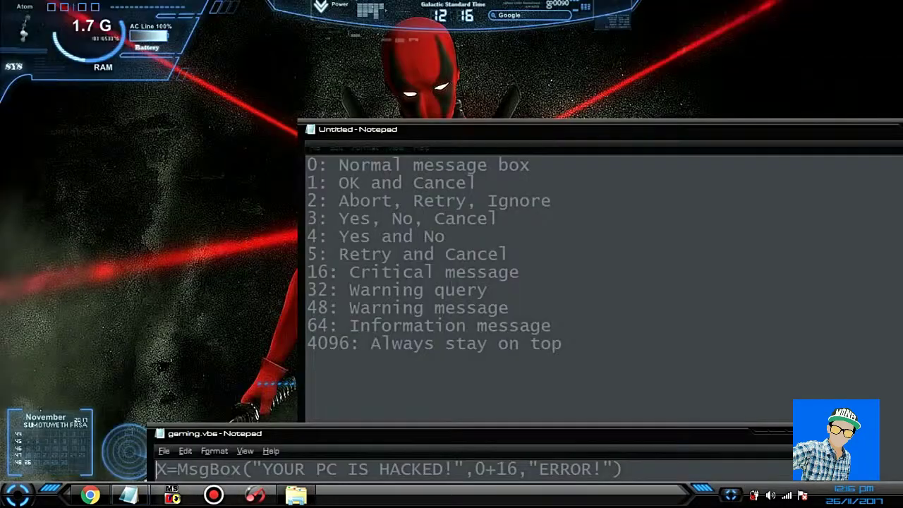
mouse_move(459, 435)
left_mouse_down()
mouse_move(561, 247)
mouse_move(557, 275)
left_mouse_up()
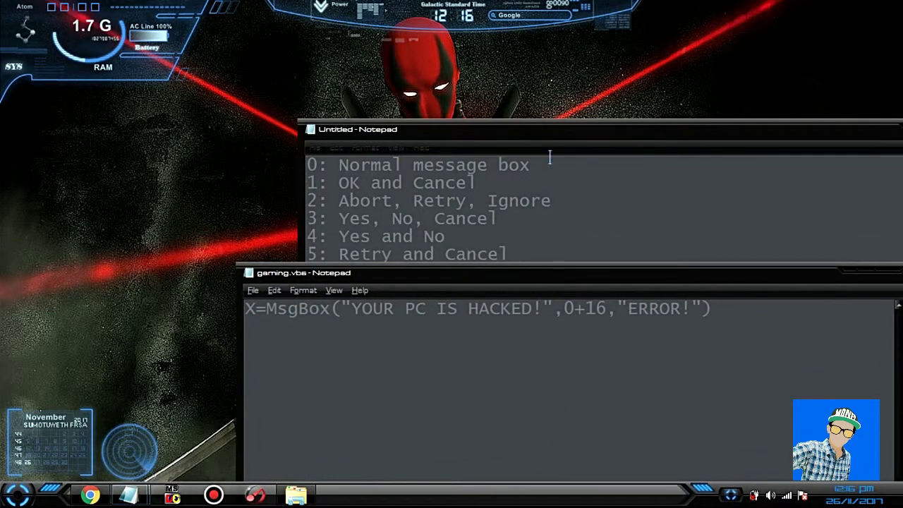
mouse_move(554, 138)
left_mouse_down()
mouse_move(238, 36)
mouse_move(282, 38)
left_mouse_up()
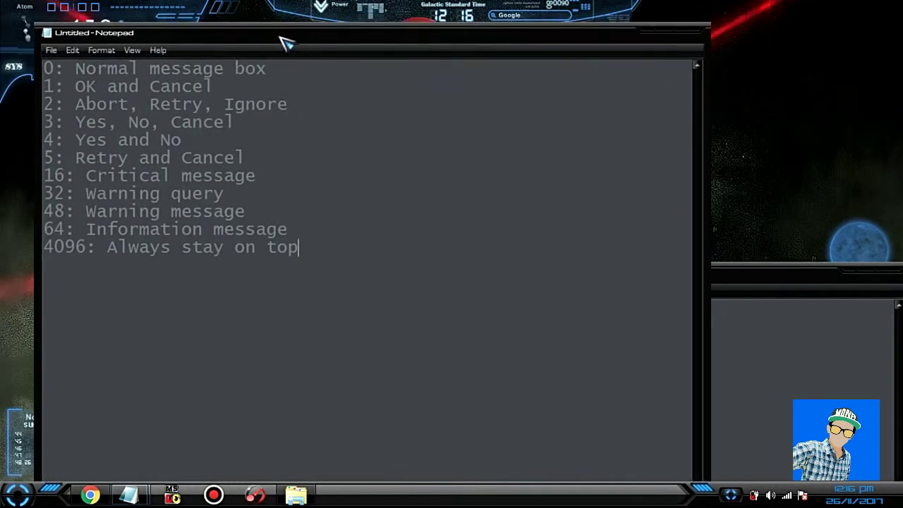
mouse_move(580, 268)
left_mouse_down()
mouse_move(597, 244)
mouse_move(573, 112)
left_mouse_up()
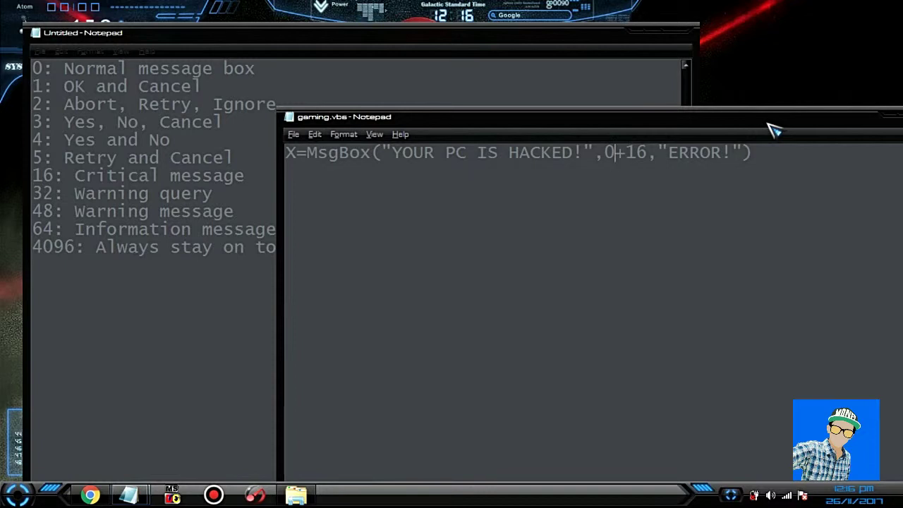
- Change the MsgBox style value from 0+16 to 3+64
key("BackSpace")
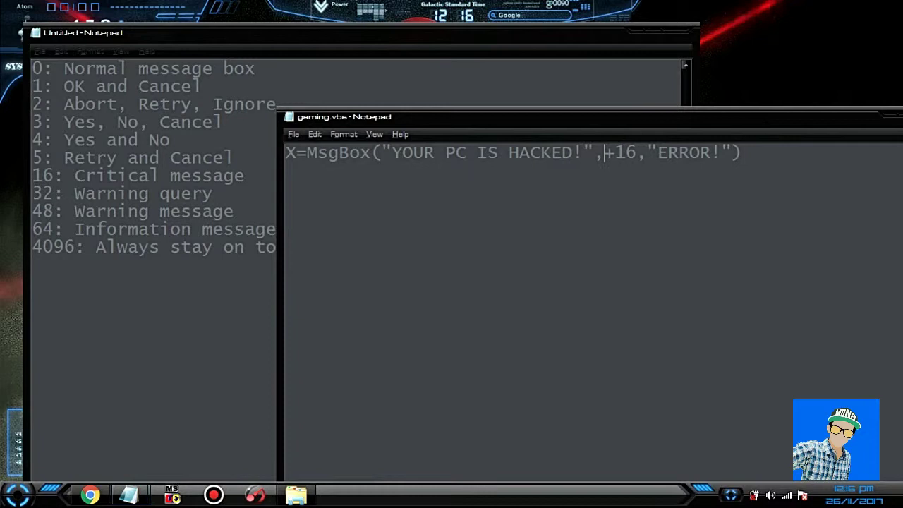
type("3")
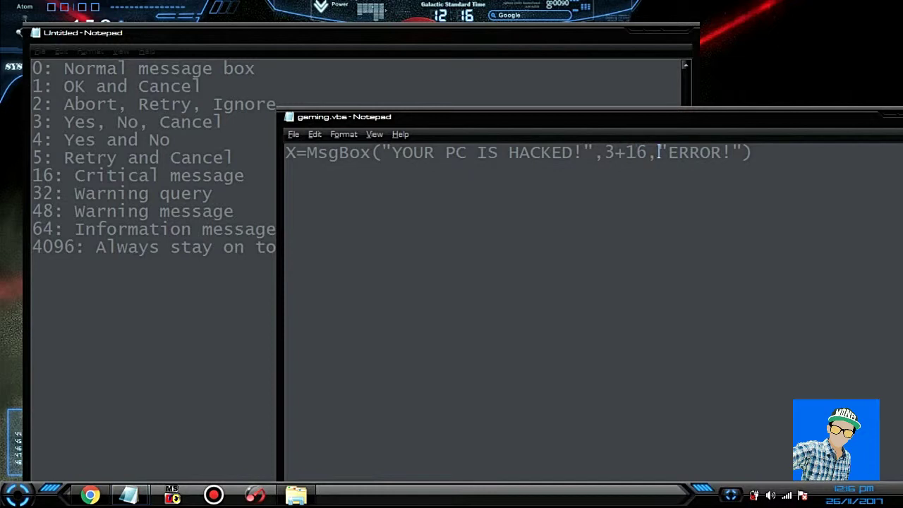
key("BackSpace")
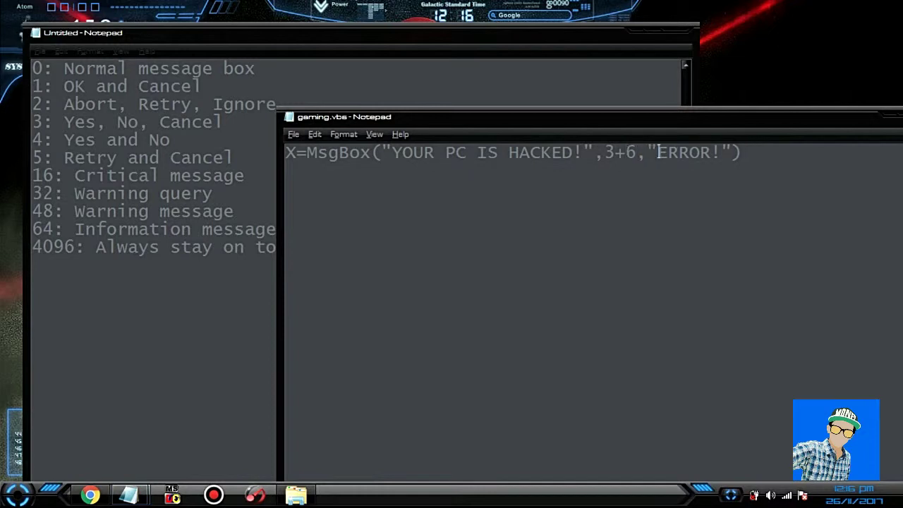
type("4")
- Run gaming.vbs from RedHunter (E:) to test the Yes/No/Cancel box, then return
key("super+e")
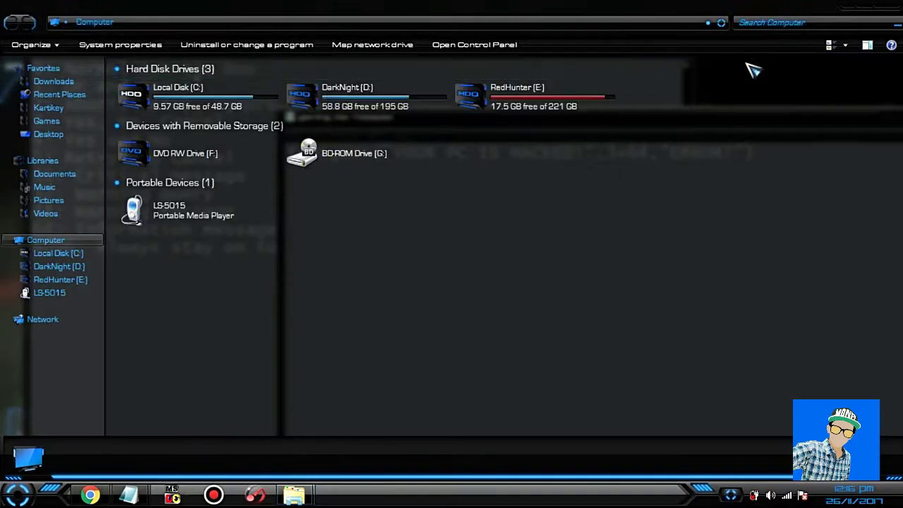
double_click(494, 95)
double_click(277, 92)
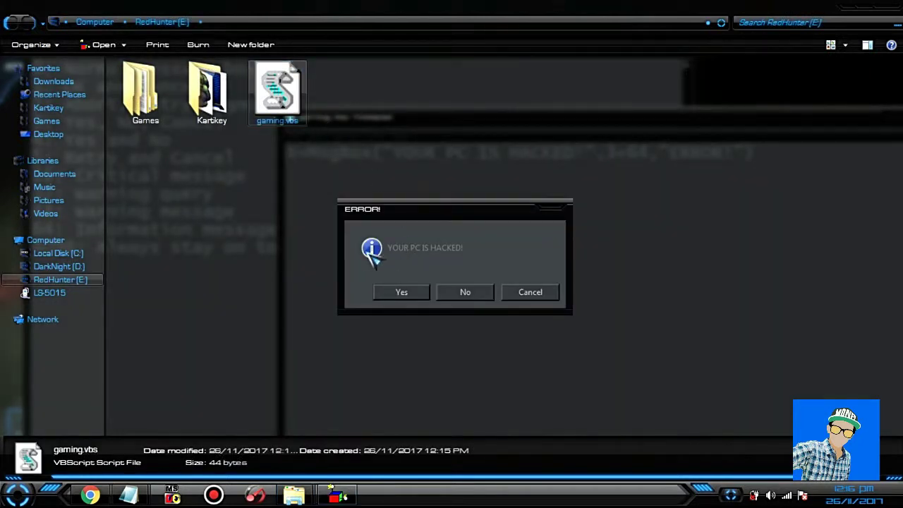
left_click(554, 210)
key("alt+Tab")
- Change the style value from 3+64 to 3+4096 and close the Explorer window
left_click(648, 154)
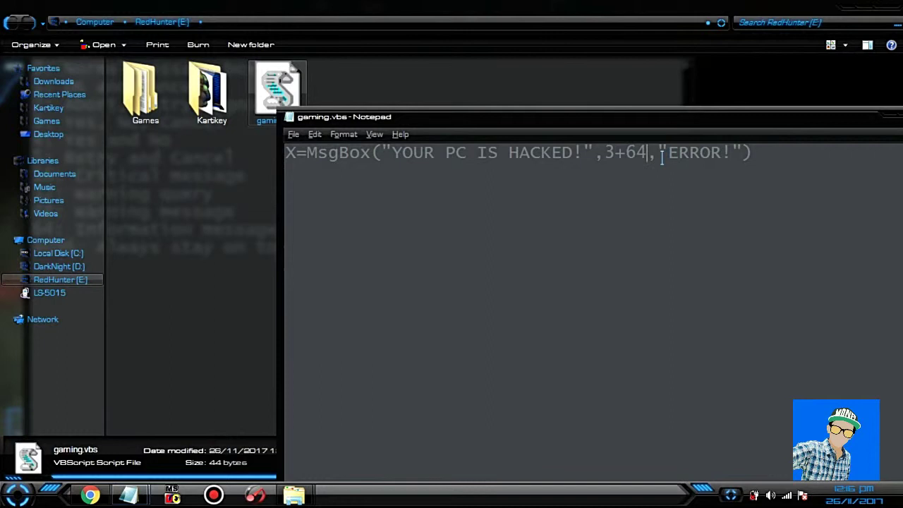
key("BackSpace")
key("BackSpace")
type("40")
type("96")
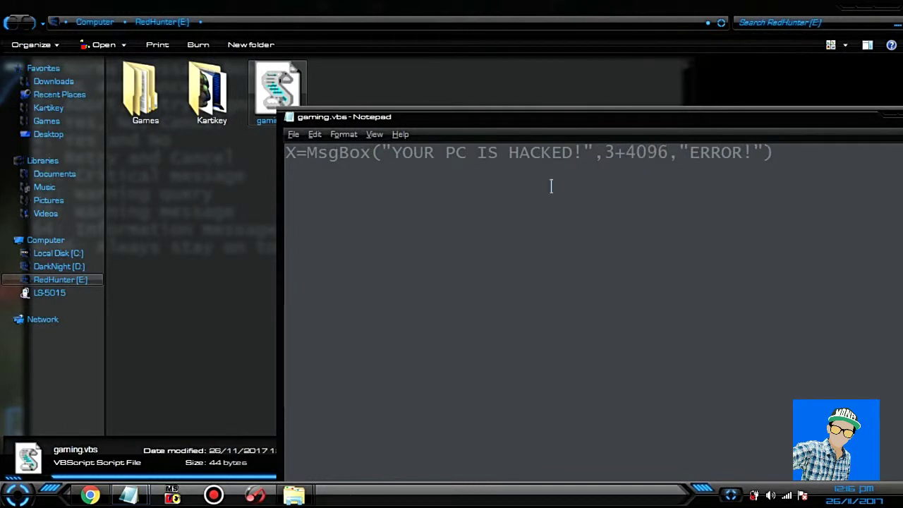
left_click(848, 10)
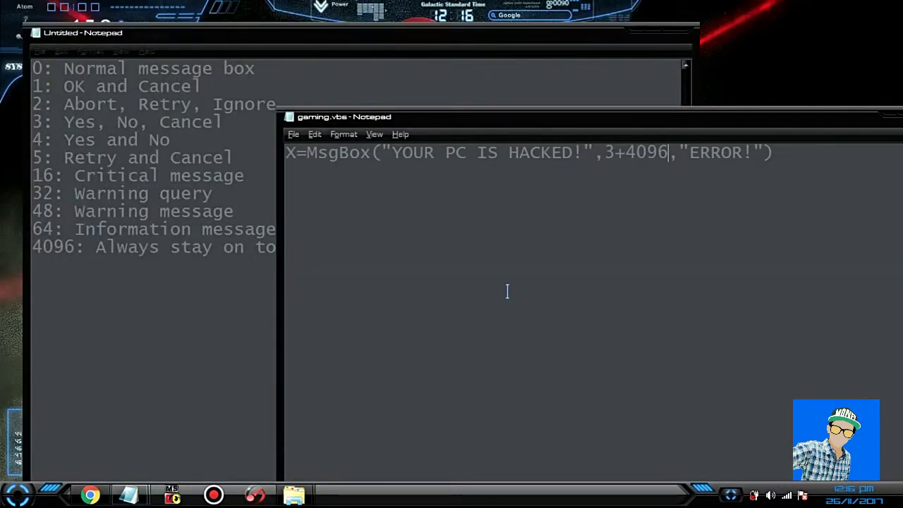
- Put the edited gaming.vbs away and run it from RedHunter (E:) to test
key("super+Down")
key("alt+Tab")
key("alt+Tab")
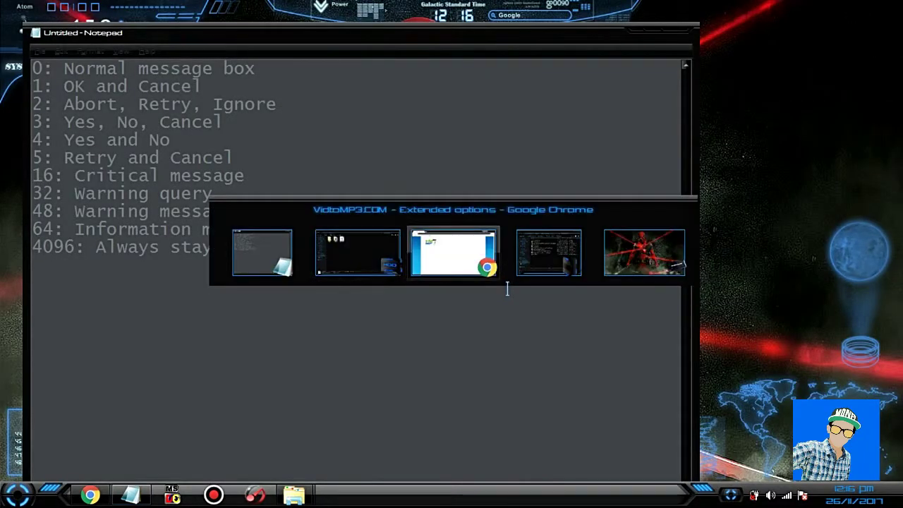
key("alt+Tab")
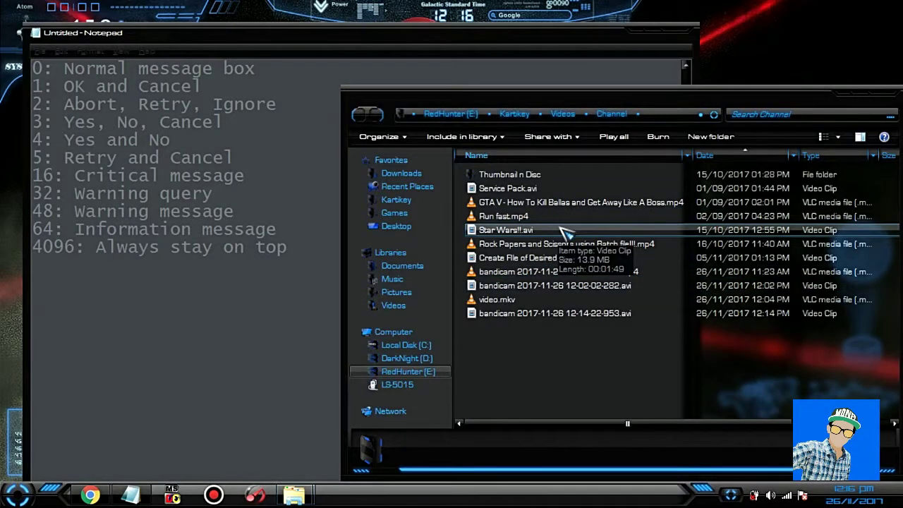
key("super+e")
double_click(544, 105)
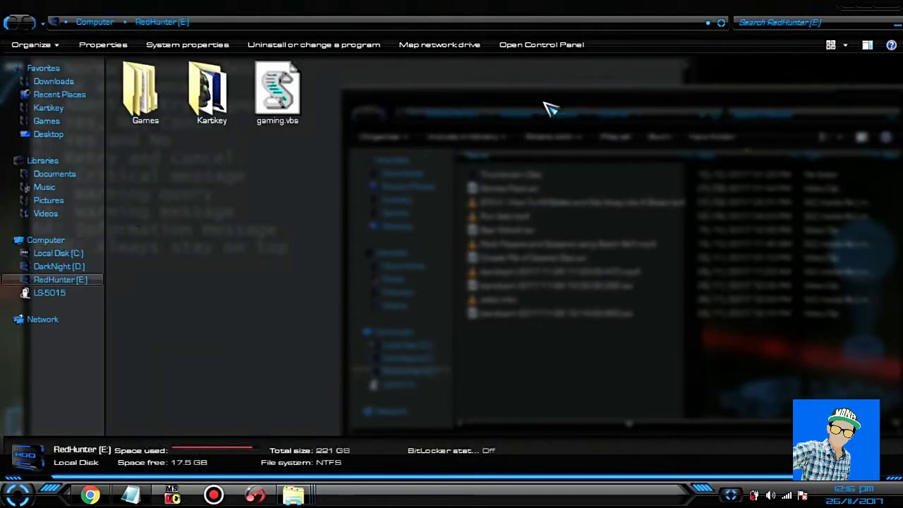
double_click(304, 101)
- Browse the Kartikey and Wallpapers folders with the ERROR! box on top, then return to Notepad
double_click(210, 90)
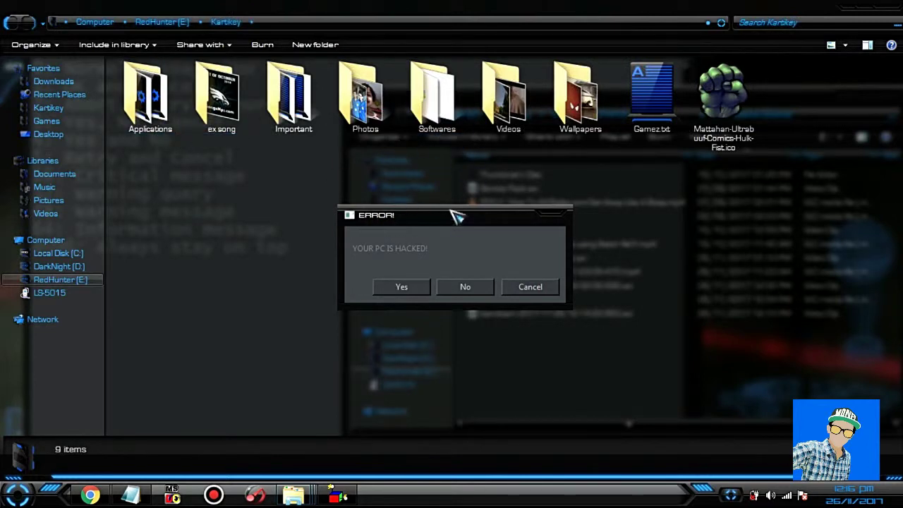
left_click_drag(457, 218, 807, 245)
left_click(576, 106)
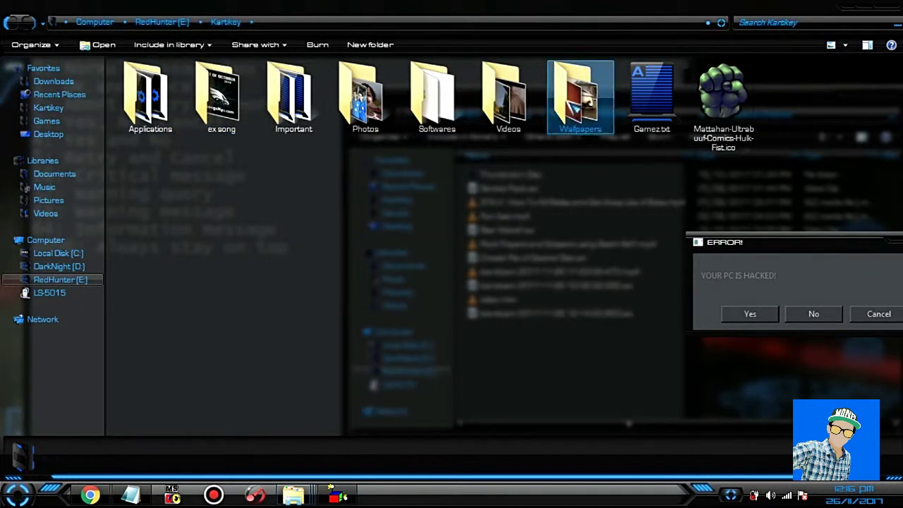
left_click(814, 314)
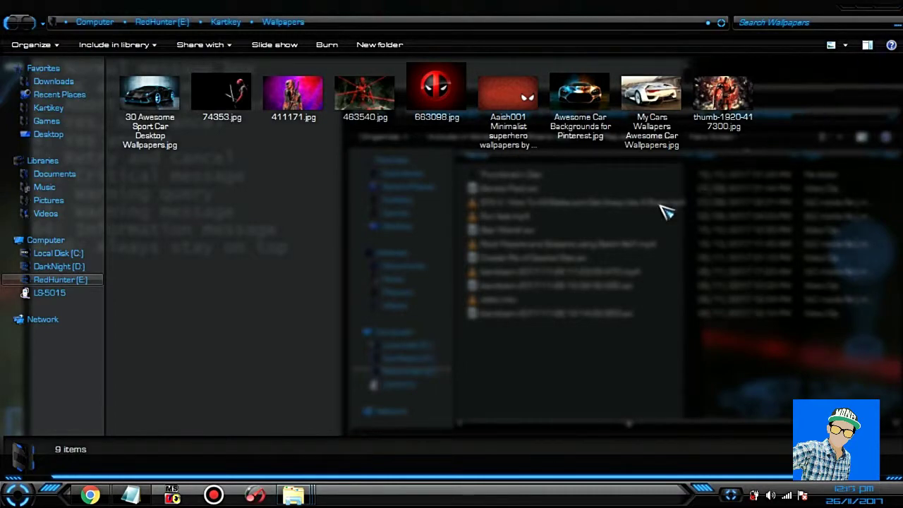
key("super+d")
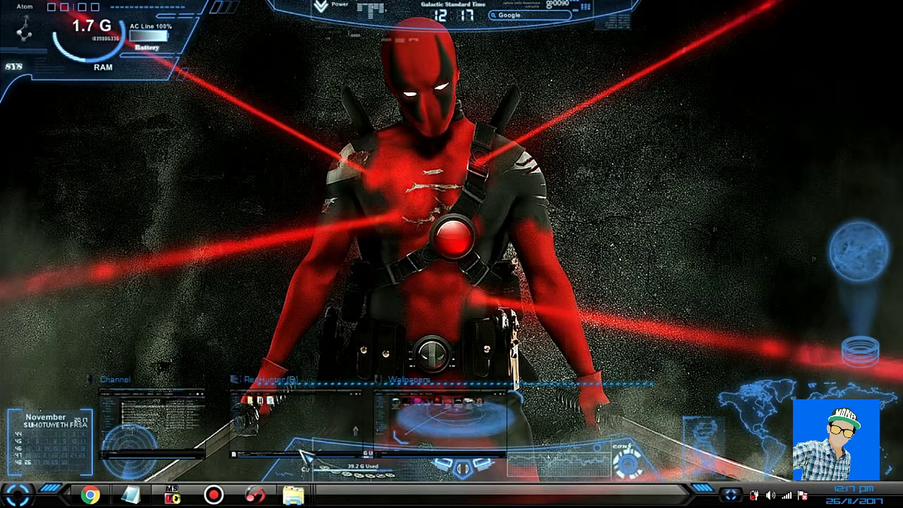
key("alt+Tab")
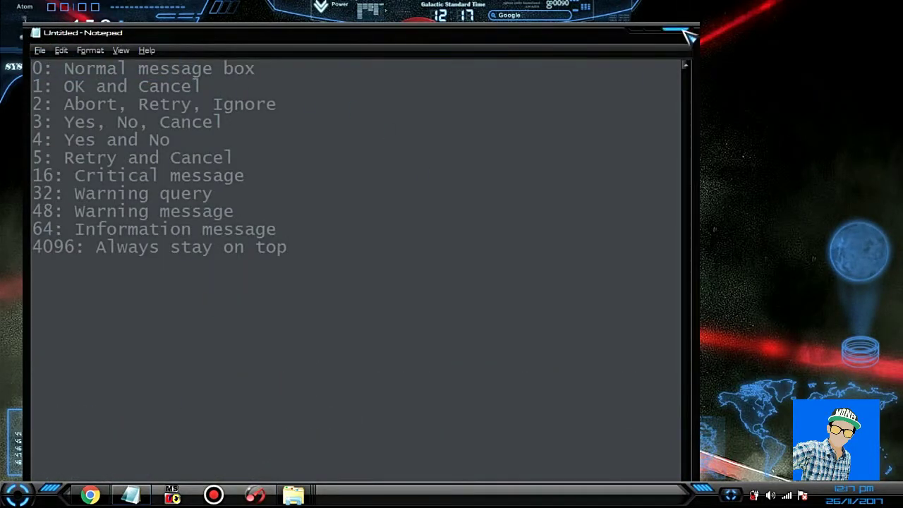
- Close the untitled code list without saving and open gaming.vbs from E: for editing
left_click(686, 32)
left_click(498, 247)
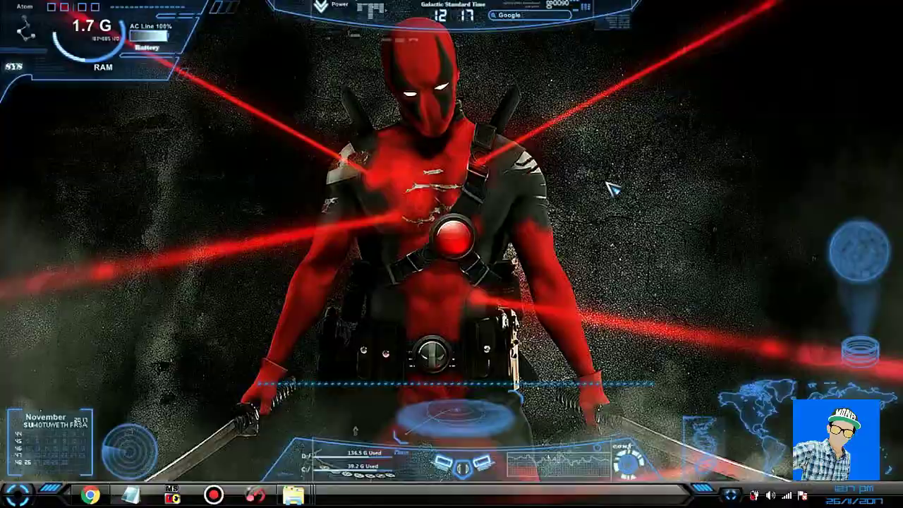
key("super+e")
double_click(553, 113)
right_click(289, 100)
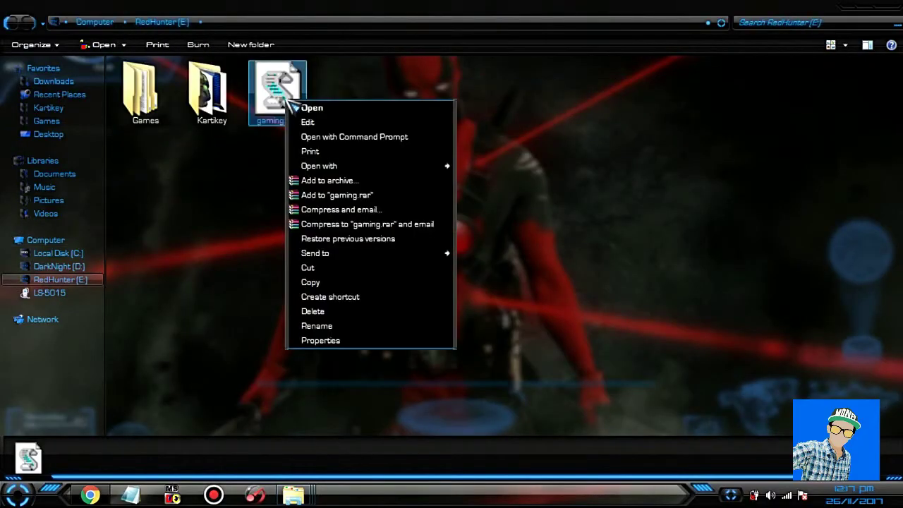
left_click(319, 121)
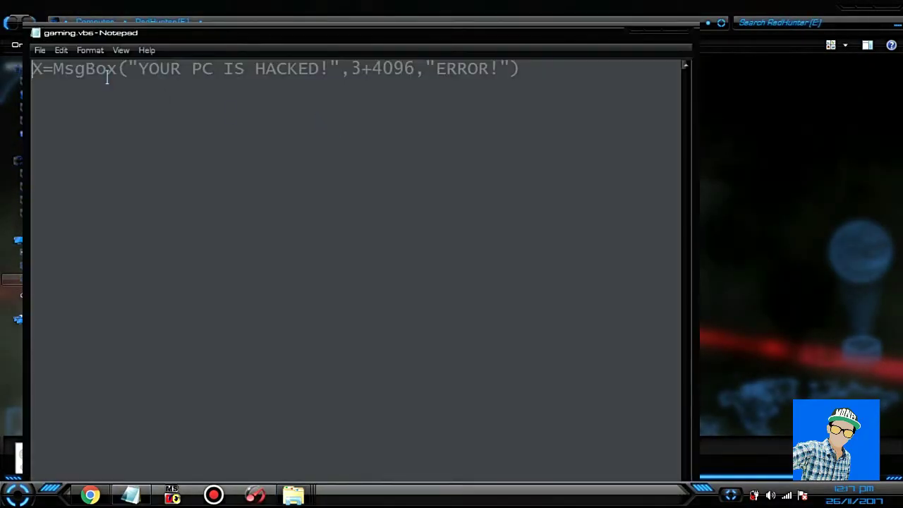
- Wrap the MsgBox line between do and loop lines and close Notepad
key("Return")
key("Up")
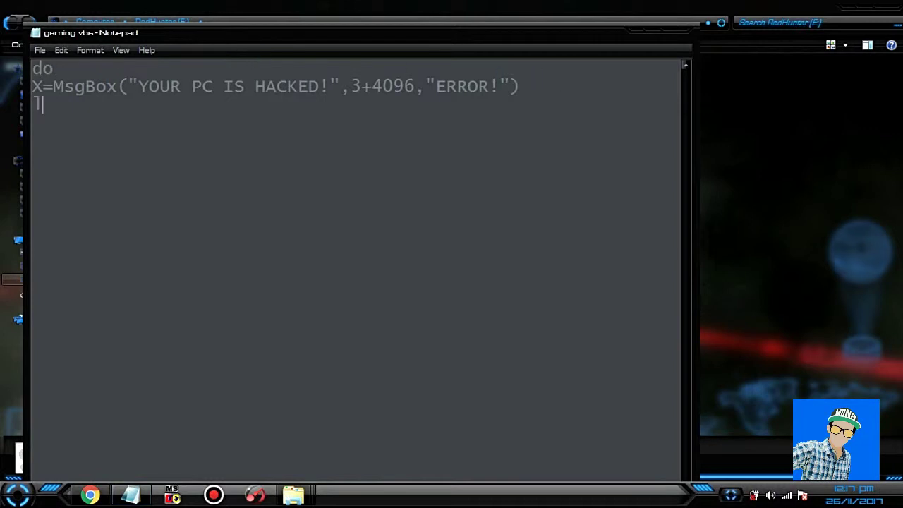
left_click(685, 31)
double_click(296, 88)
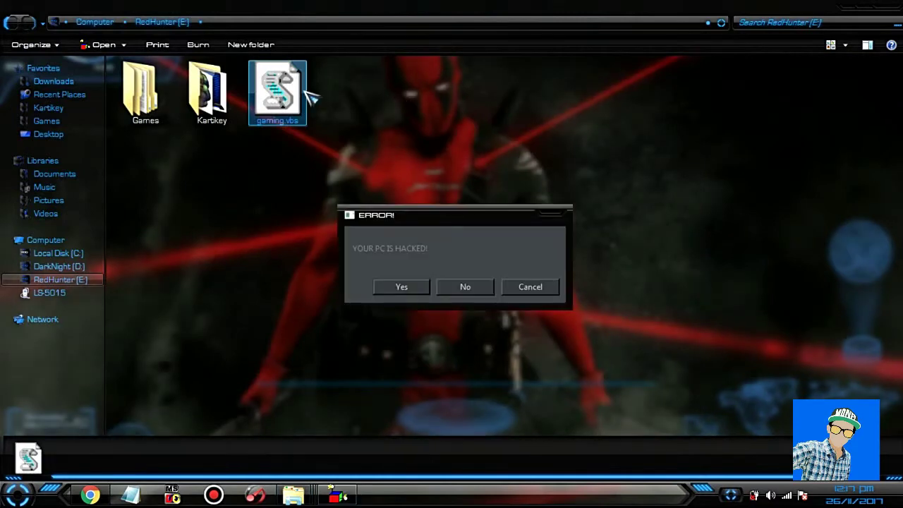
left_click(417, 288)
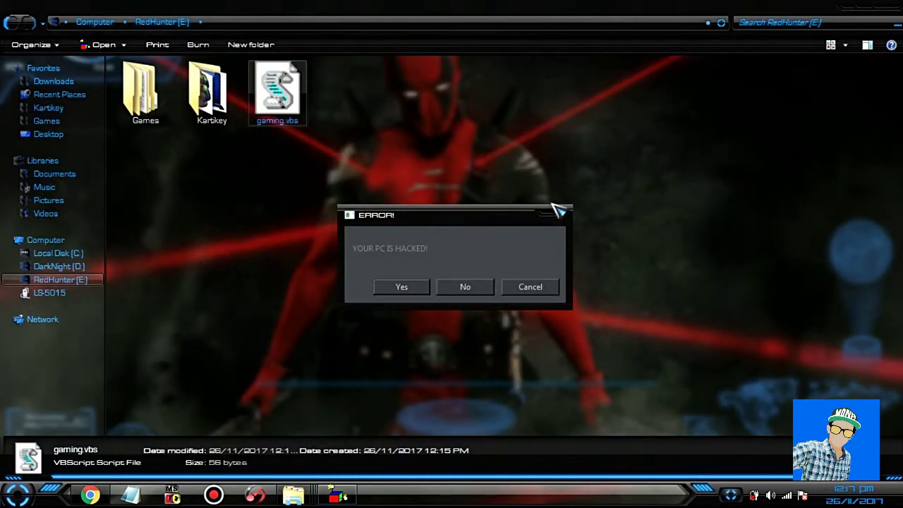
left_click(557, 211)
left_click(557, 211)
left_click(423, 286)
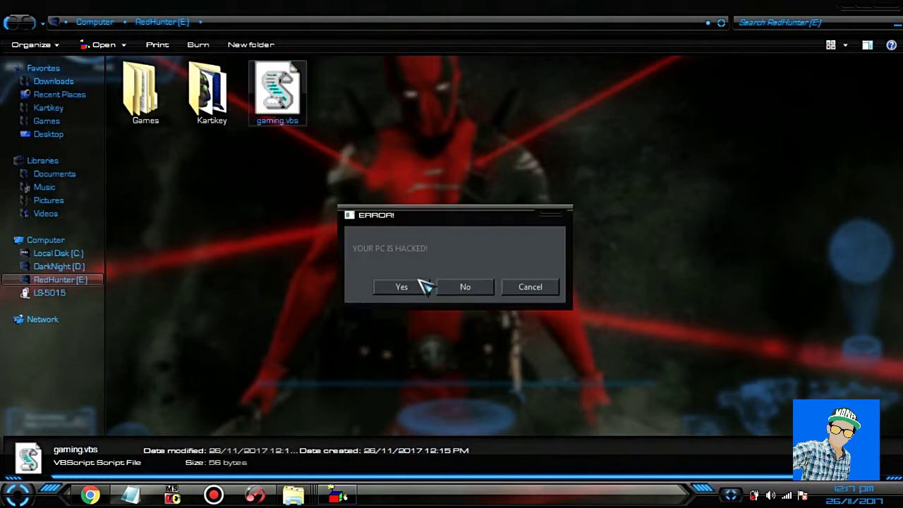
left_click(403, 285)
left_click(556, 212)
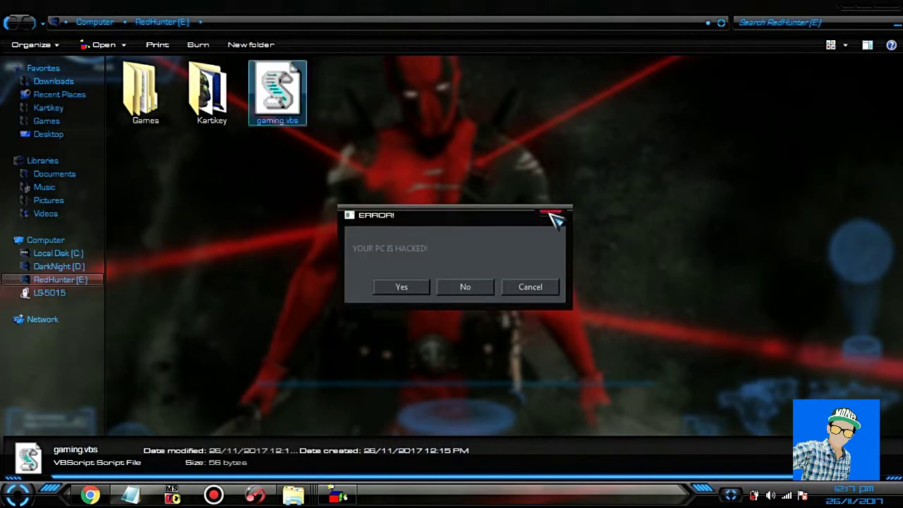
- Start Task Manager and sort its process list by Image Name
right_click(468, 497)
left_click(505, 461)
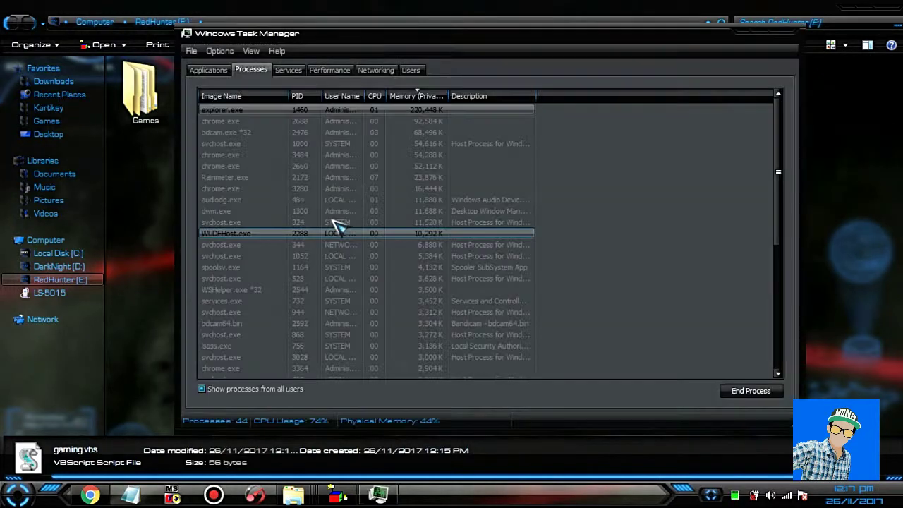
left_click(268, 257)
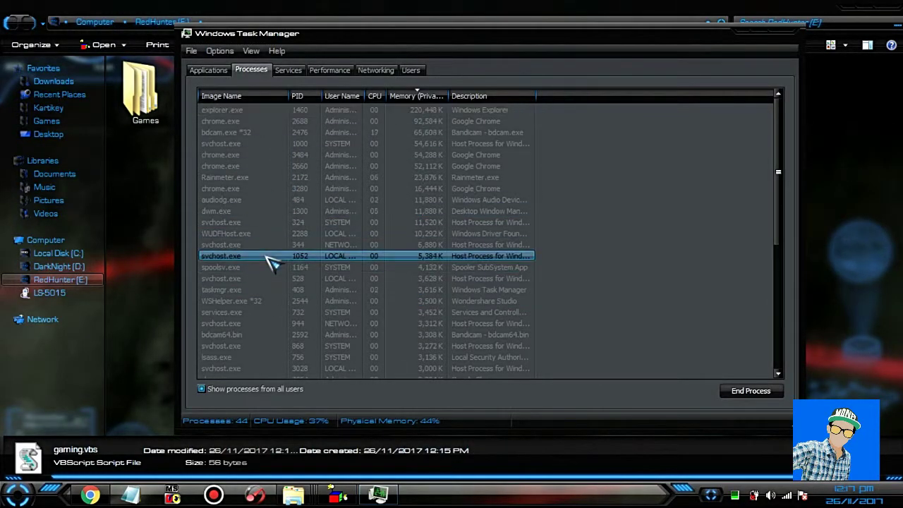
scroll(295, 269, "down", 1)
left_click(298, 299)
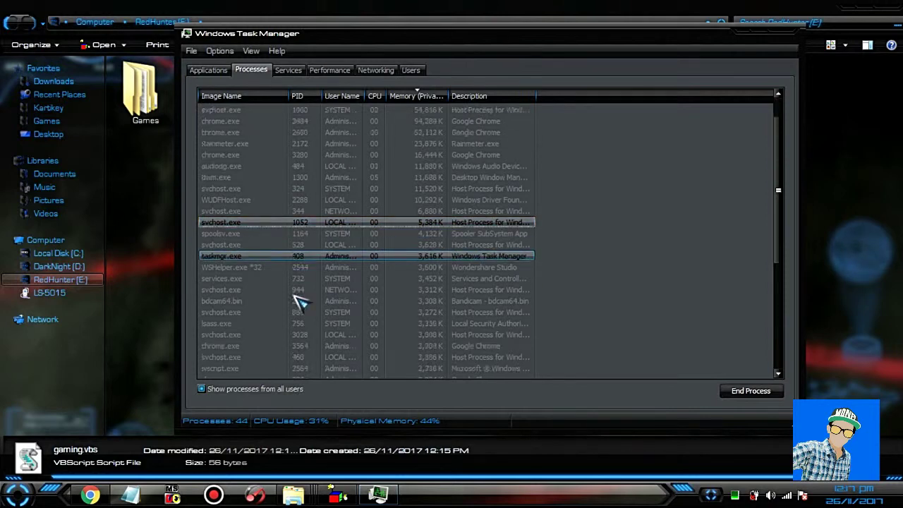
scroll(299, 300, "down", 5)
scroll(298, 301, "down", 1)
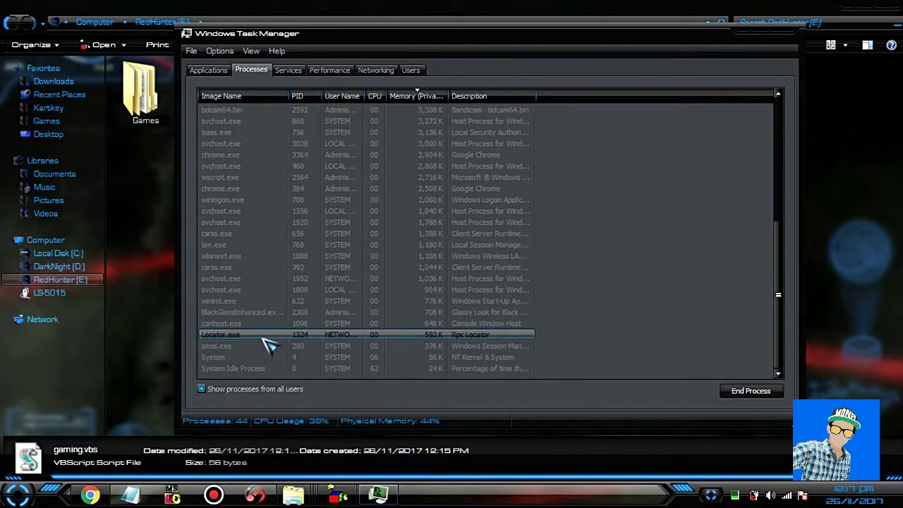
left_click(266, 145)
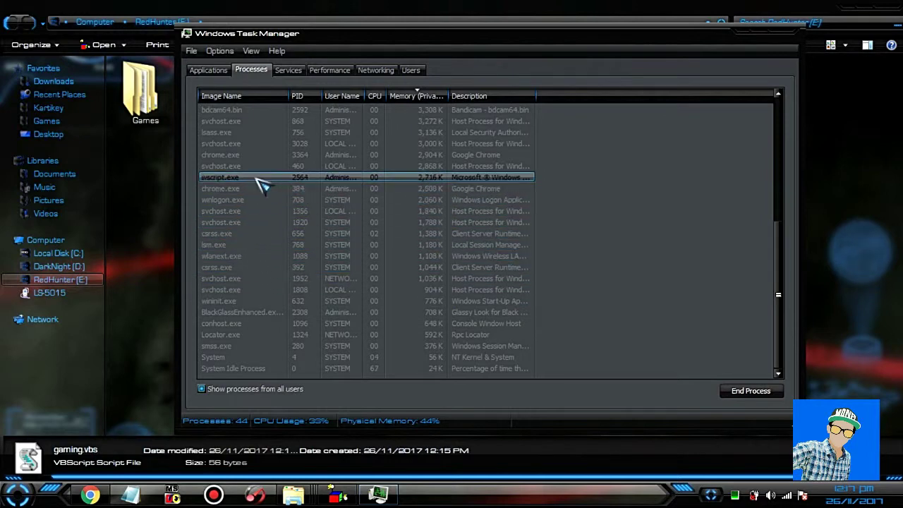
left_click(258, 95)
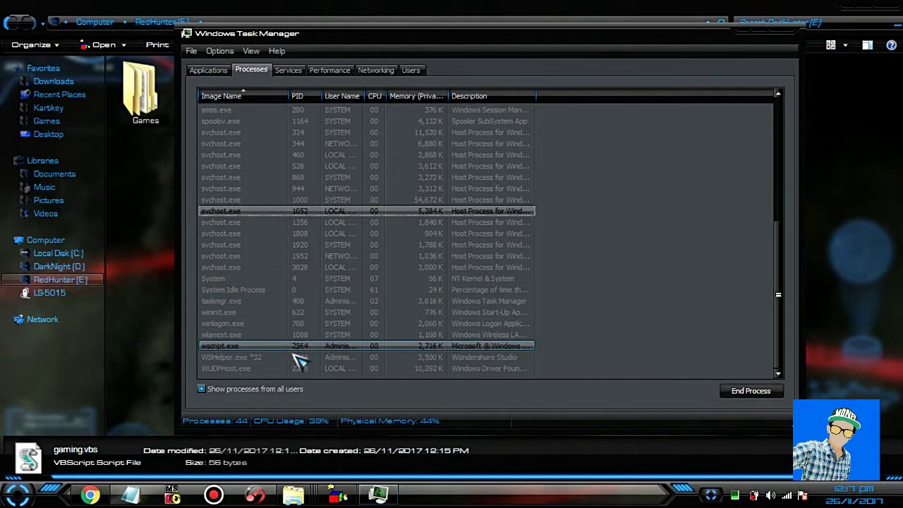
- End the wscript.exe process and close Task Manager
left_click(260, 347)
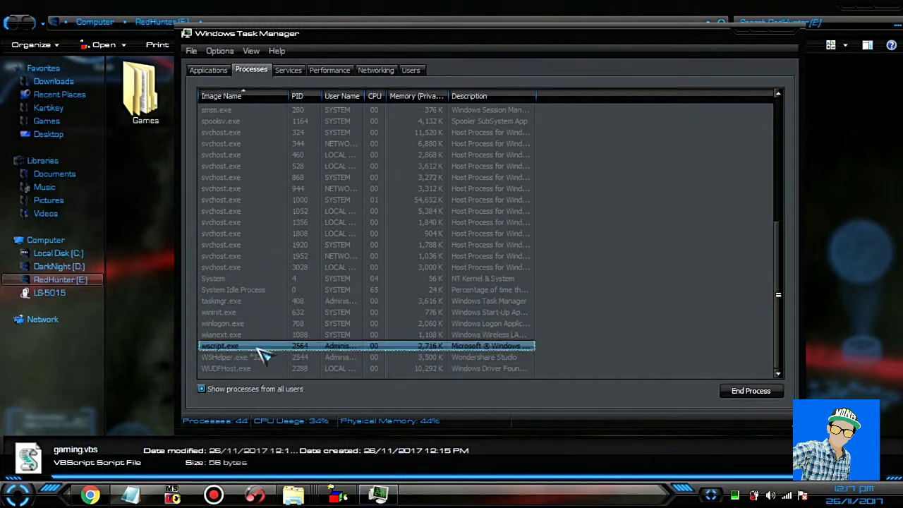
right_click(240, 350)
left_click(300, 221)
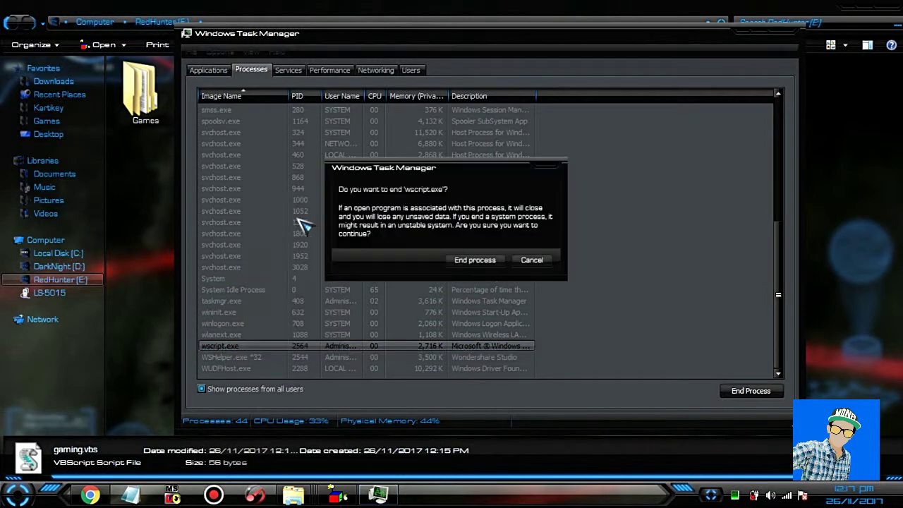
left_click(463, 261)
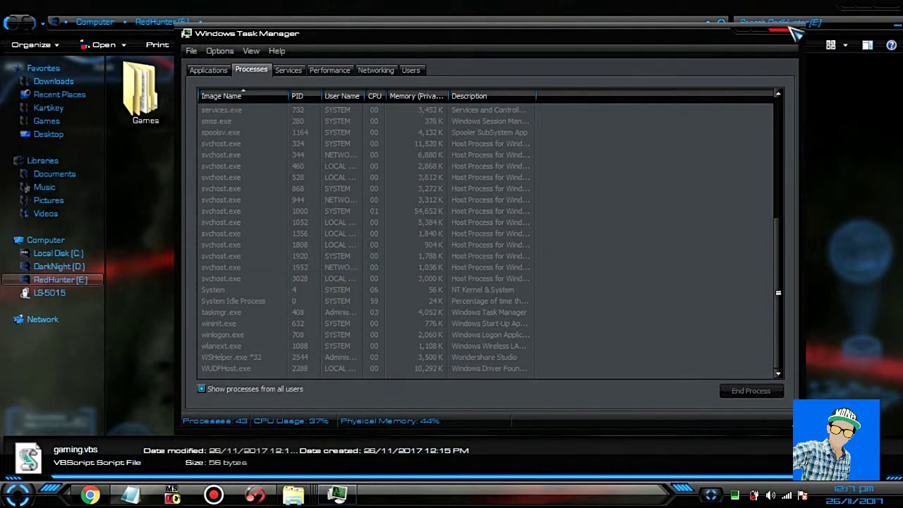
left_click(792, 29)
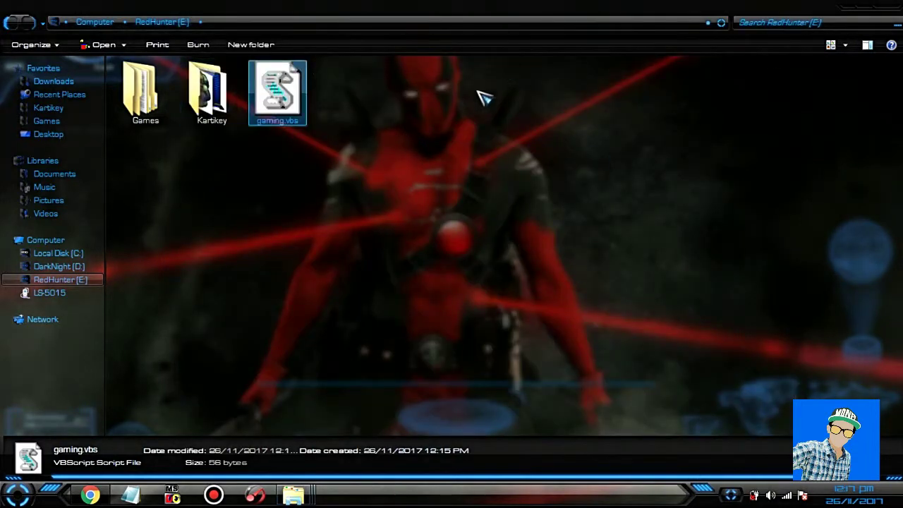
- Copy gaming.vbs and paste a shortcut to it on the DarkNight (D:) drive
right_click(276, 110)
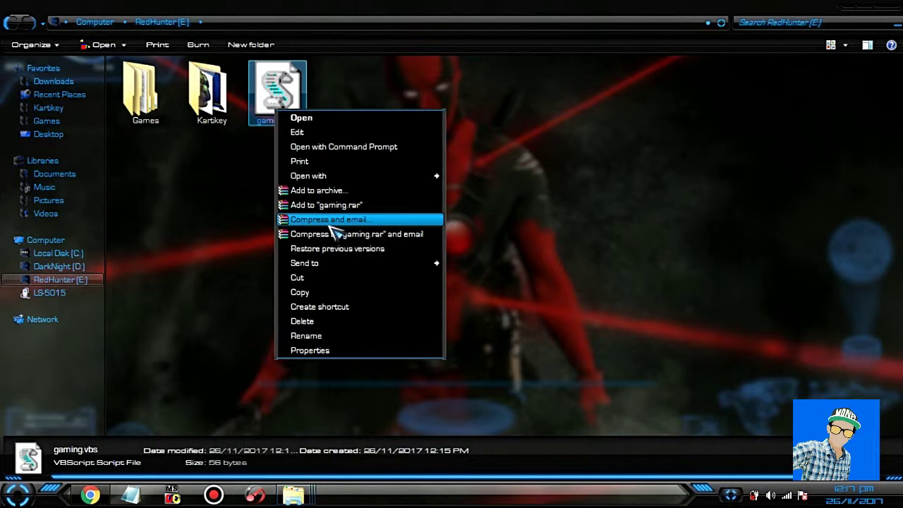
left_click(337, 292)
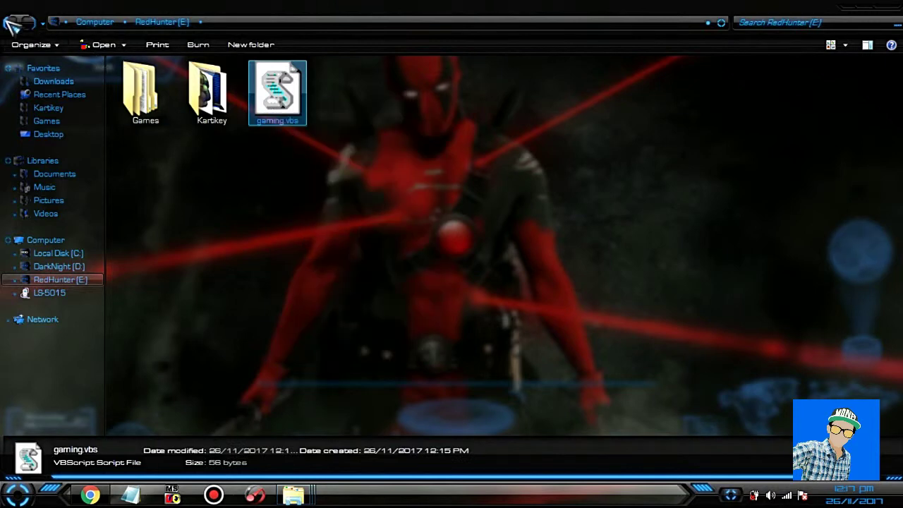
left_click(10, 24)
double_click(388, 101)
right_click(340, 202)
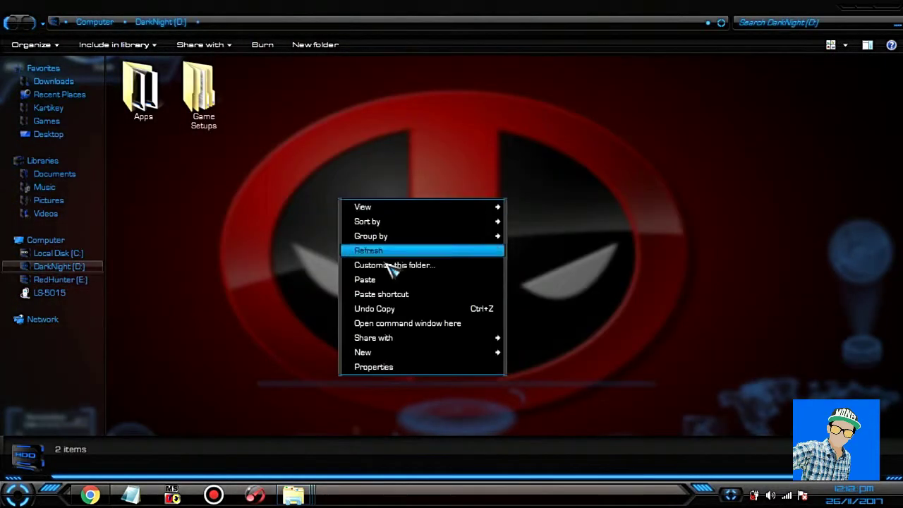
left_click(444, 281)
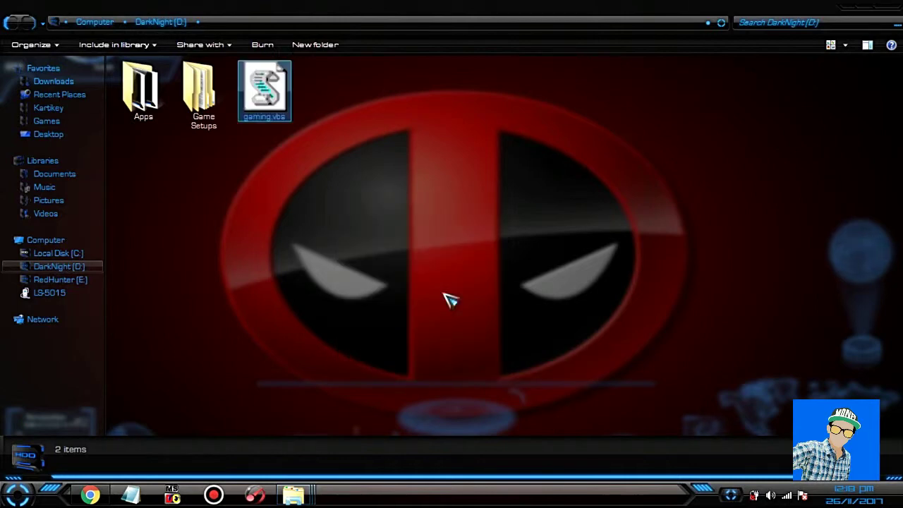
- Rename the new shortcut to Documents
key("F2")
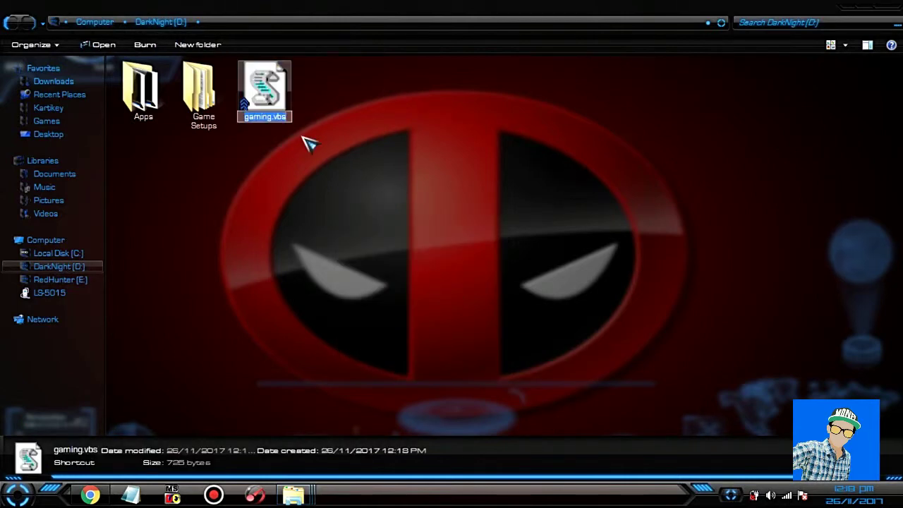
type("Documents")
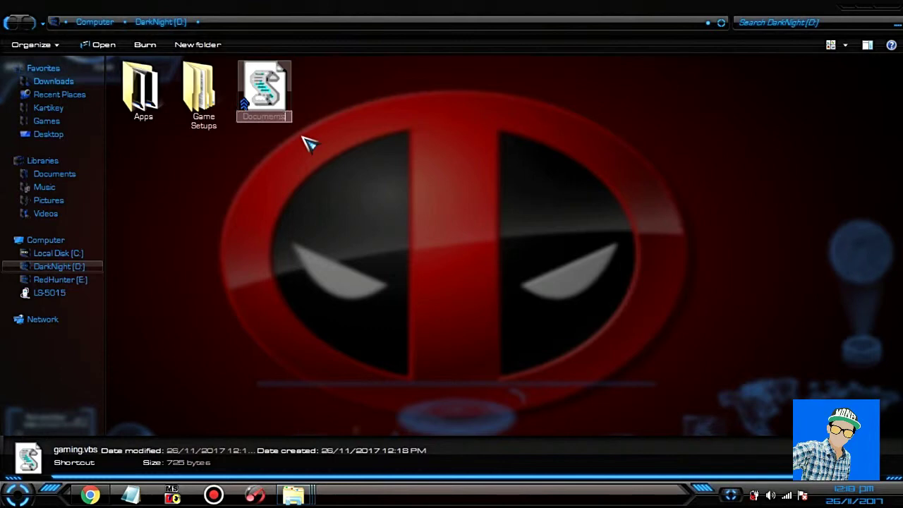
key("Return")
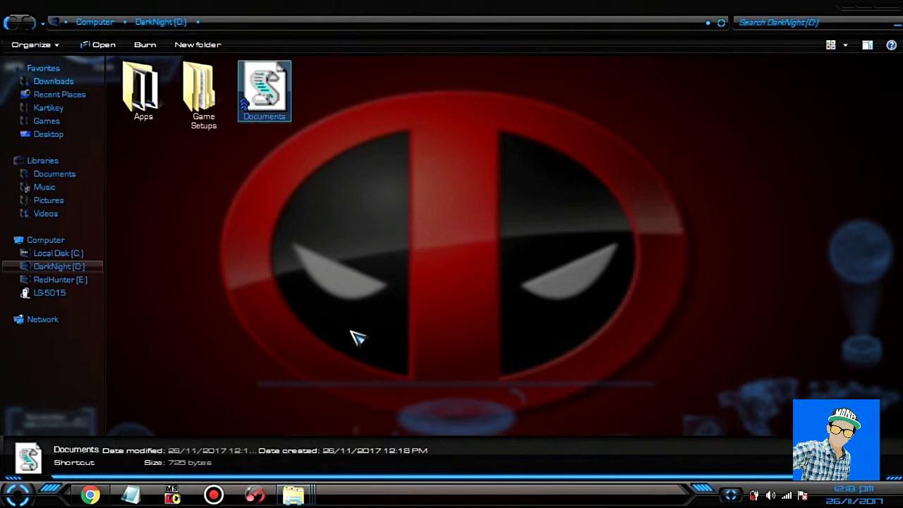
- Give the Documents shortcut on DarkNight (D:) a folder icon, then open it to trigger the hacked message
key("shift+F10")
left_click(357, 381)
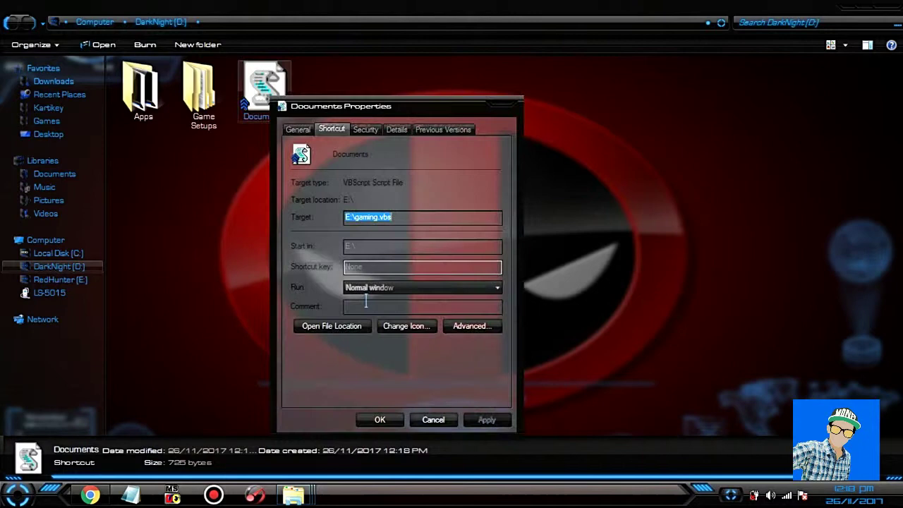
left_click(406, 329)
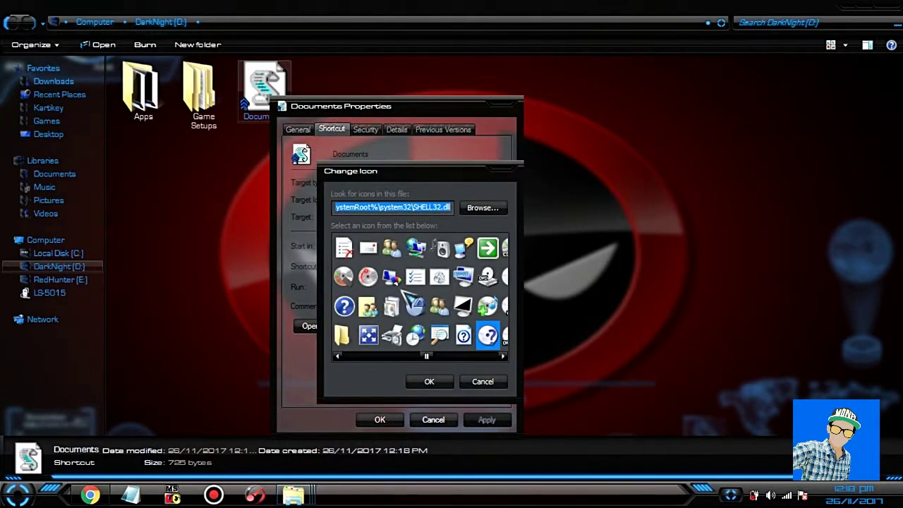
left_click(344, 335)
left_click(429, 381)
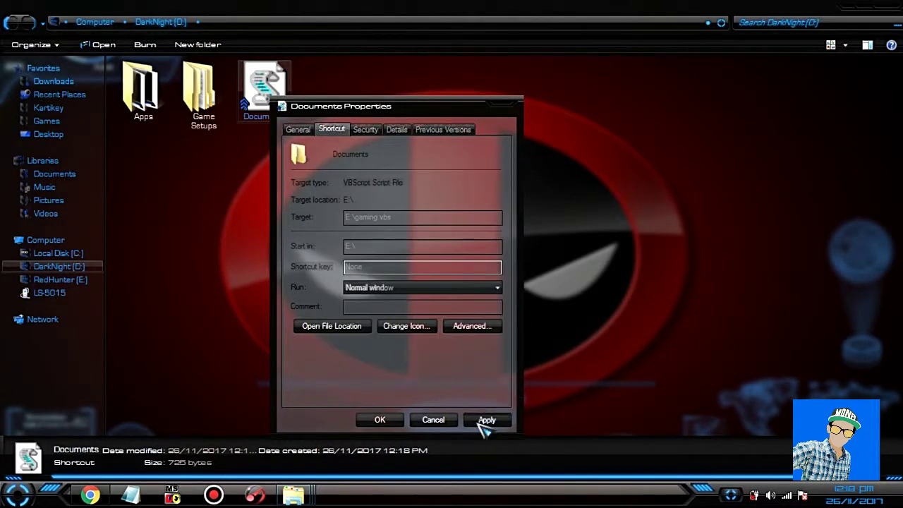
left_click(487, 419)
left_click(385, 418)
double_click(270, 118)
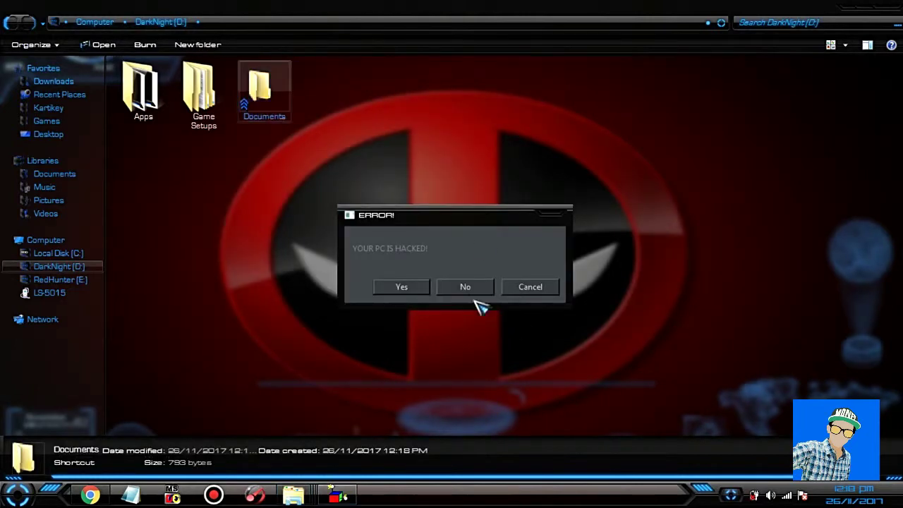